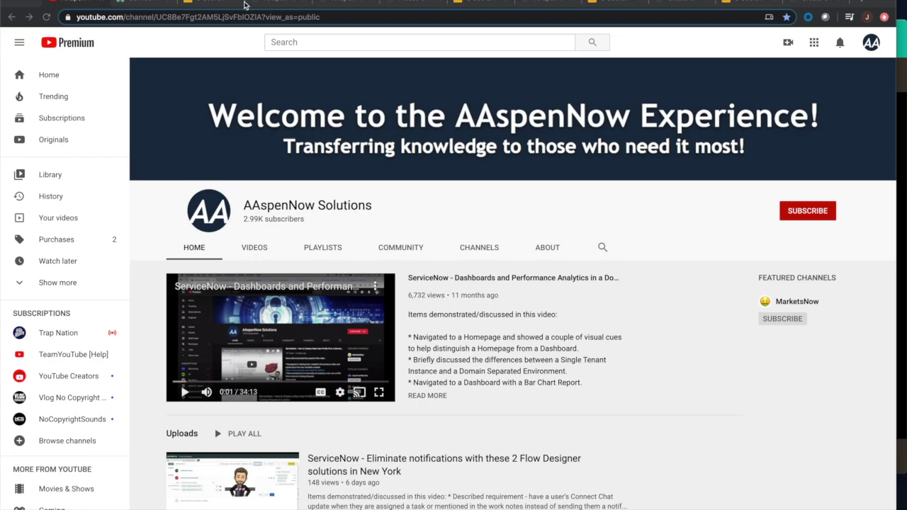
Switch to the Google Slides deck showing the '3 Useful UI Actions (Button - On Demand)' slide.
click(207, 3)
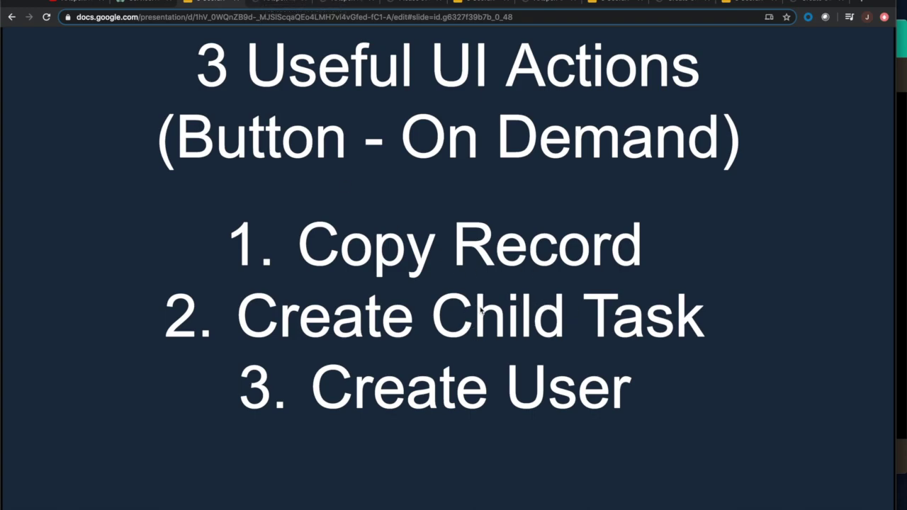
Switch to the ServiceNow tab listing the 70 AAspen Rp records.
click(271, 7)
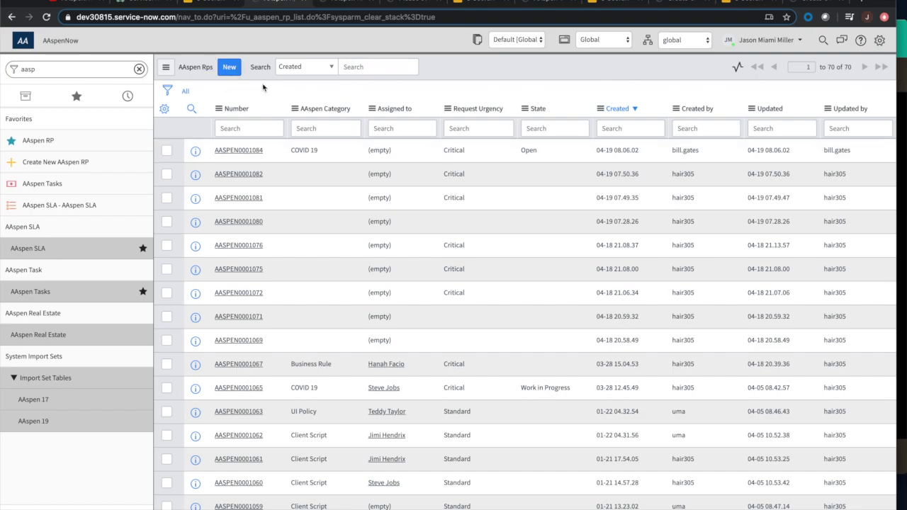
Open new record AASPEN0001087 via the 'Create New AAspen RP' favorite and show recent requesters.
click(50, 162)
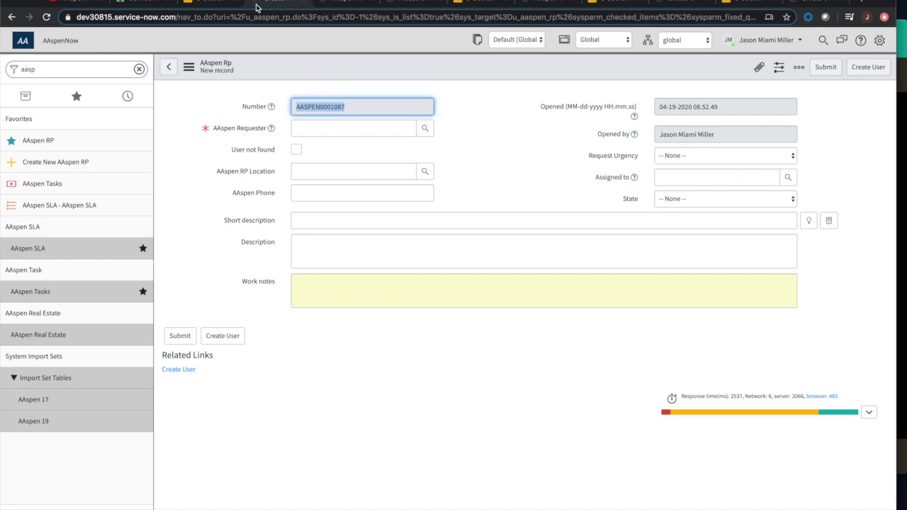
click(195, 2)
click(273, 1)
click(323, 126)
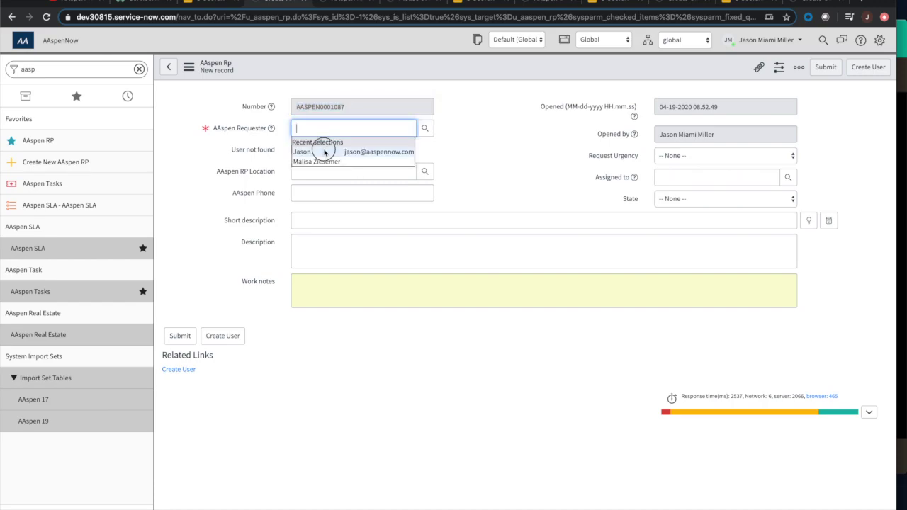
Choose the recent requester, then enter short description 'JM' and description 'JM 1'.
click(321, 152)
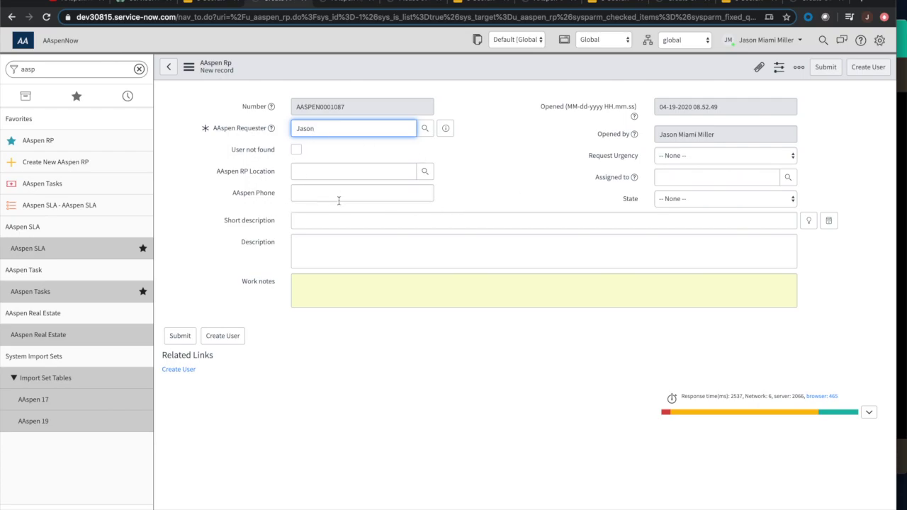
click(327, 218)
text(JM)
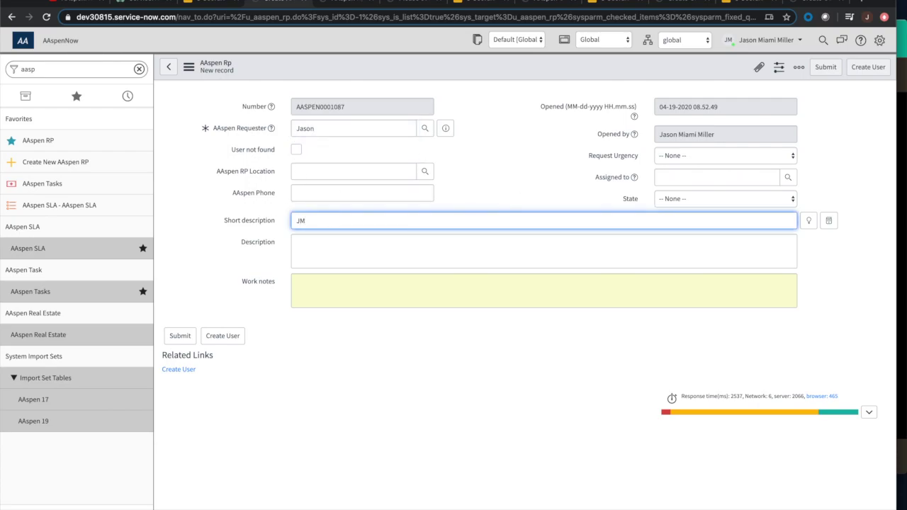
key(Tab)
key(Tab)
key(Tab)
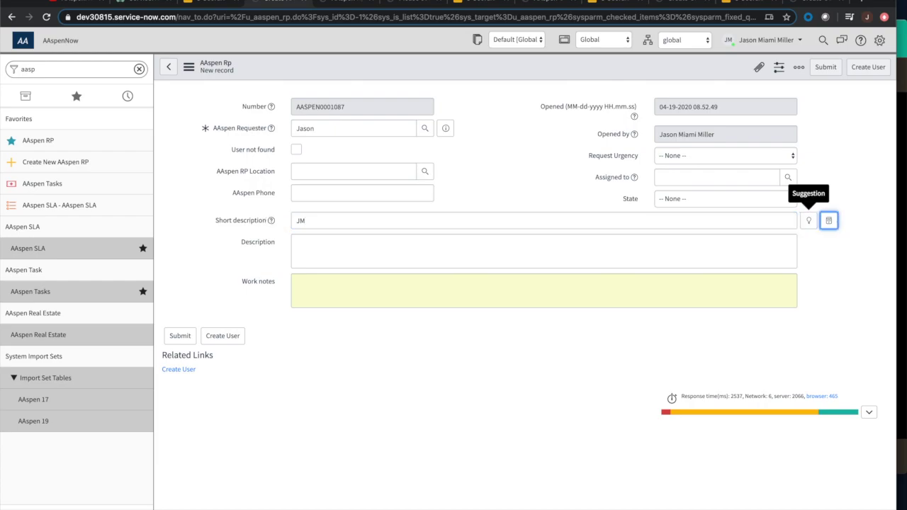
text(JM)
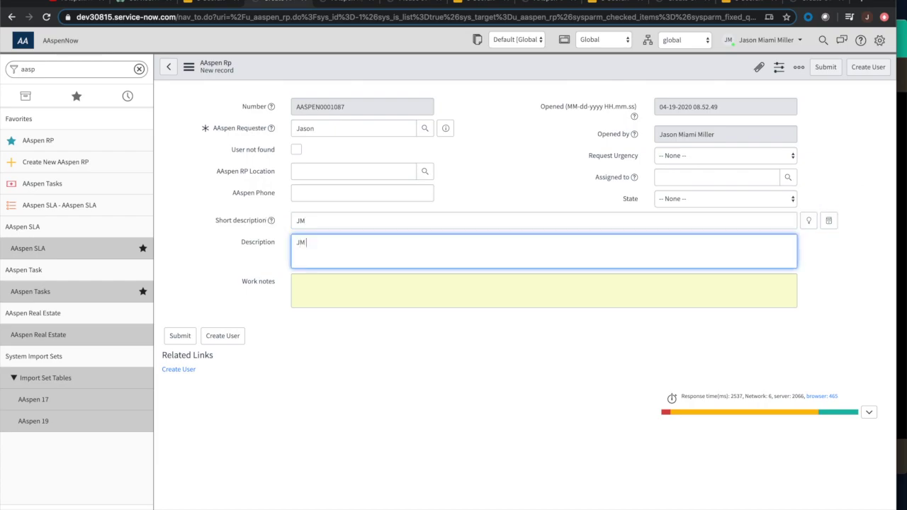
text( 1)
Set Request Urgency to Critical, save, and start new record AASPEN0001088.
click(687, 161)
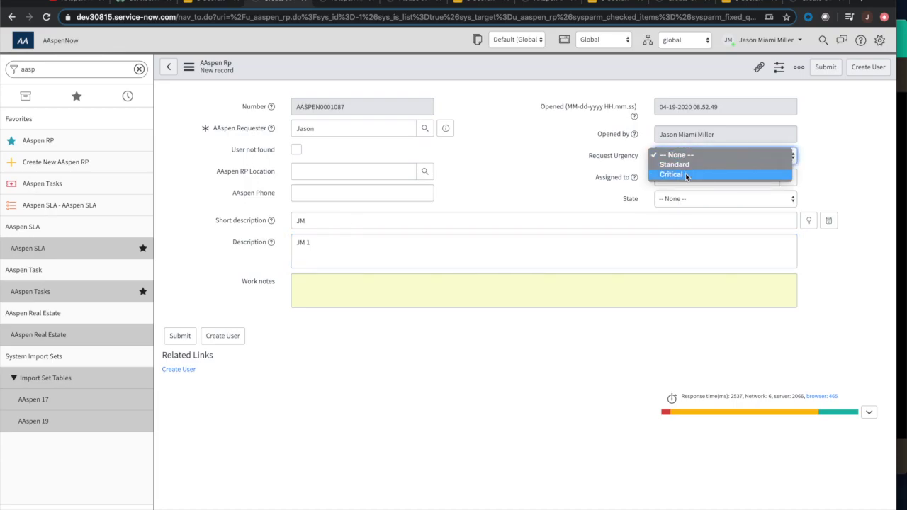
click(685, 175)
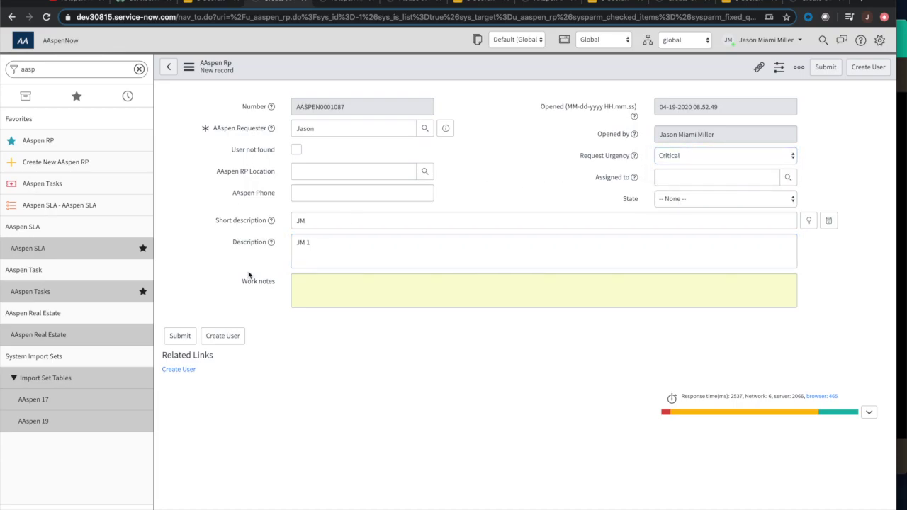
click(189, 68)
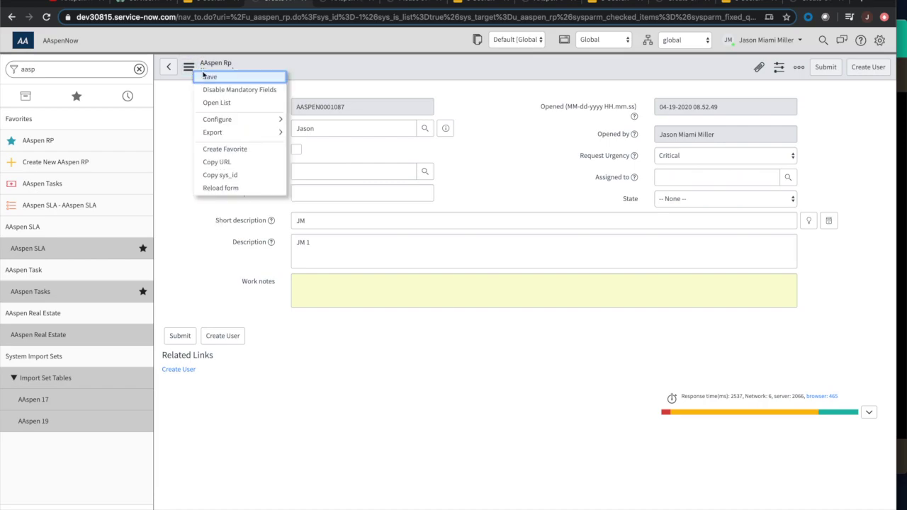
click(210, 76)
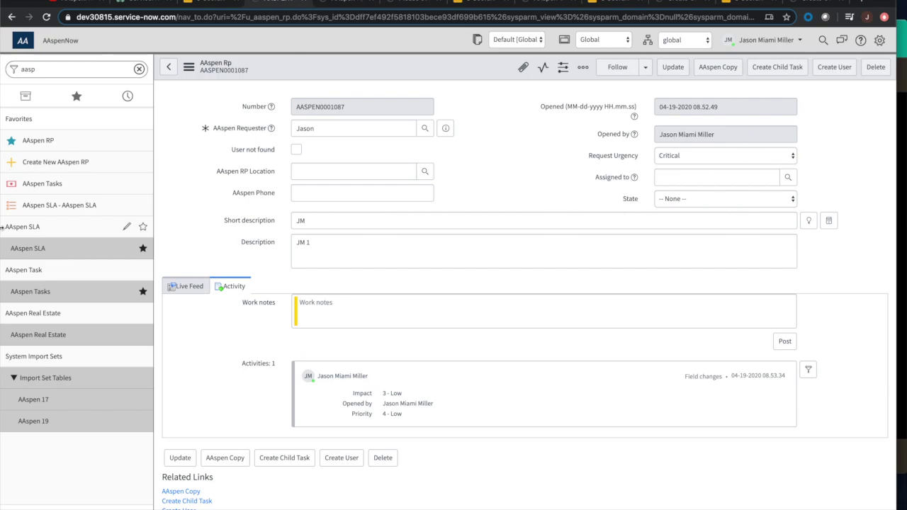
click(75, 167)
Go back to the browser tab holding saved record AASPEN0001087.
click(316, 6)
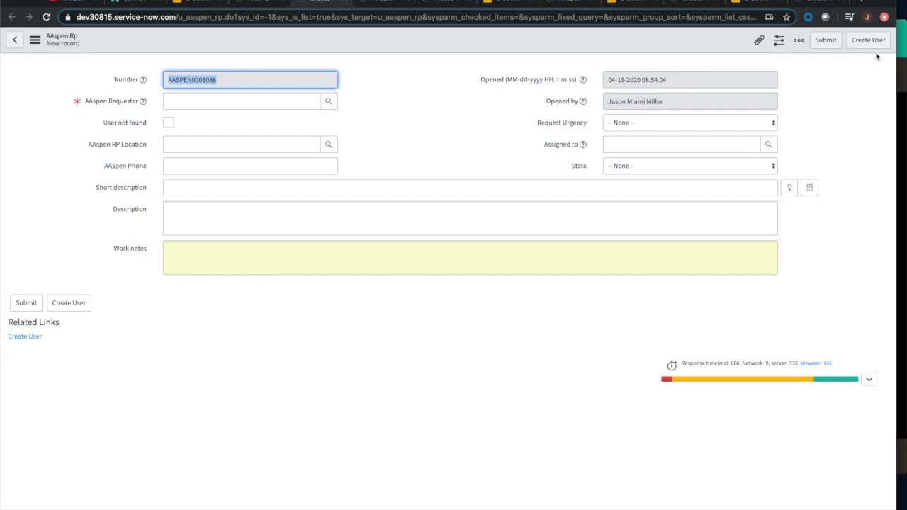
click(344, 3)
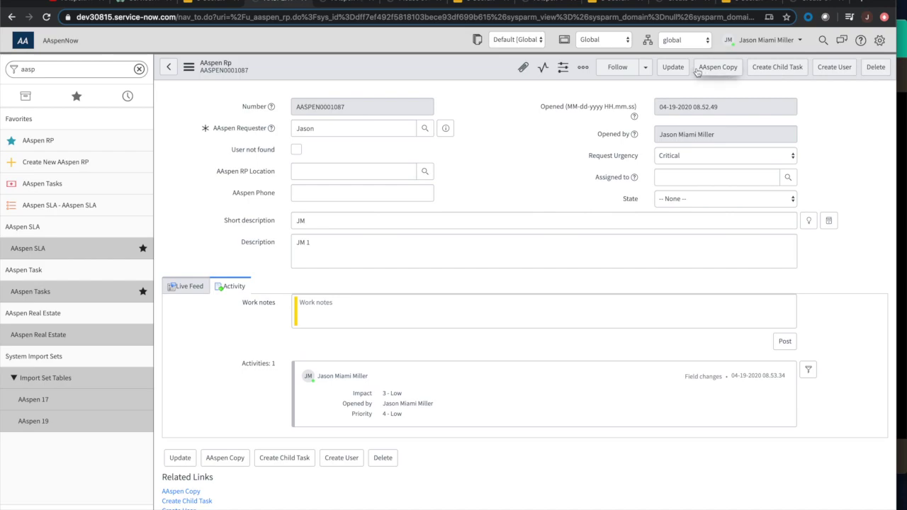
Set the RP location to the recently used address and save the record.
click(328, 174)
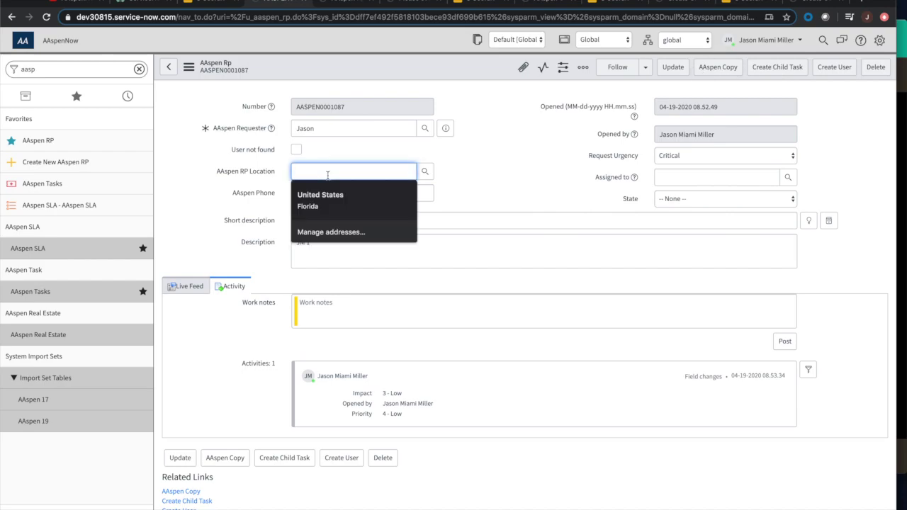
text(130)
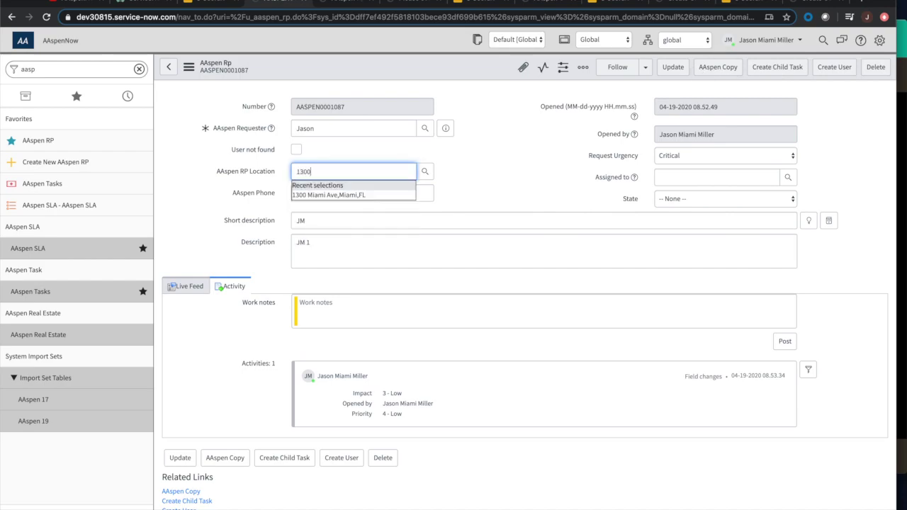
text(0)
click(360, 194)
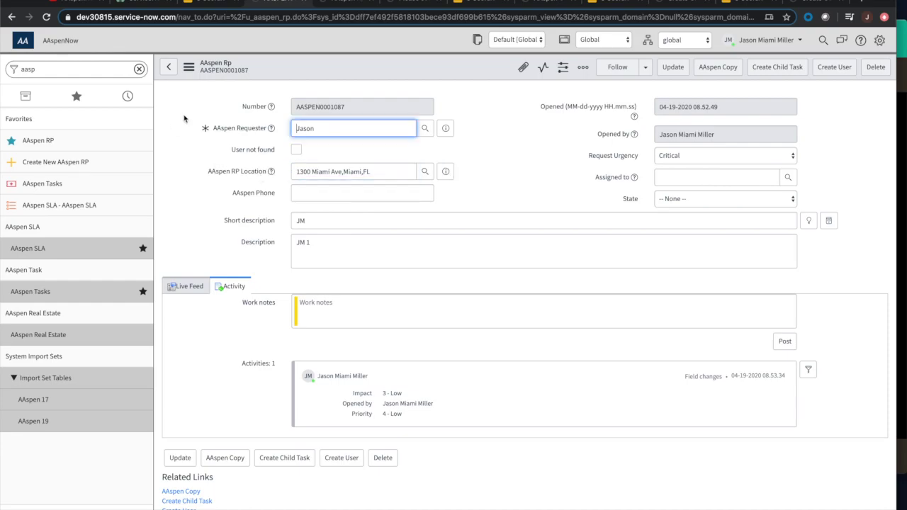
click(188, 67)
click(209, 78)
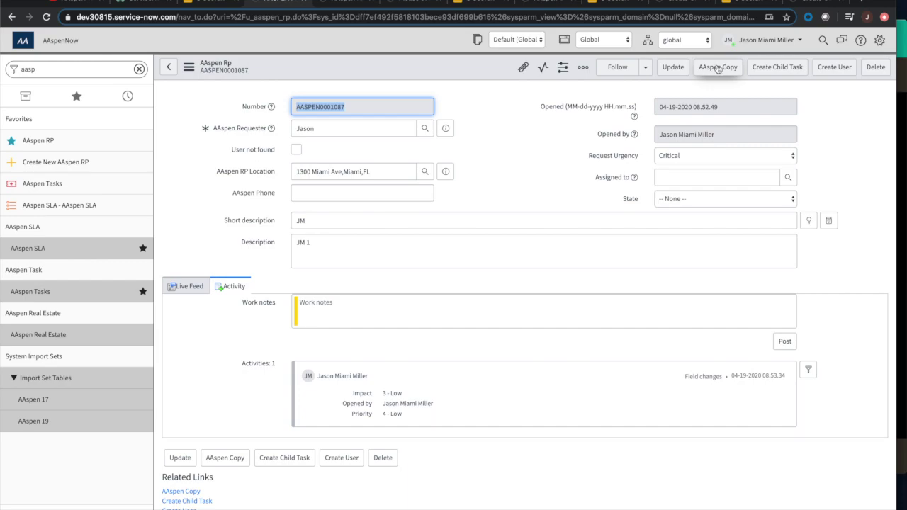
Copy the record with AAspen Copy, save the copy as AASPEN0001089, then view the Copy Record slide.
click(718, 68)
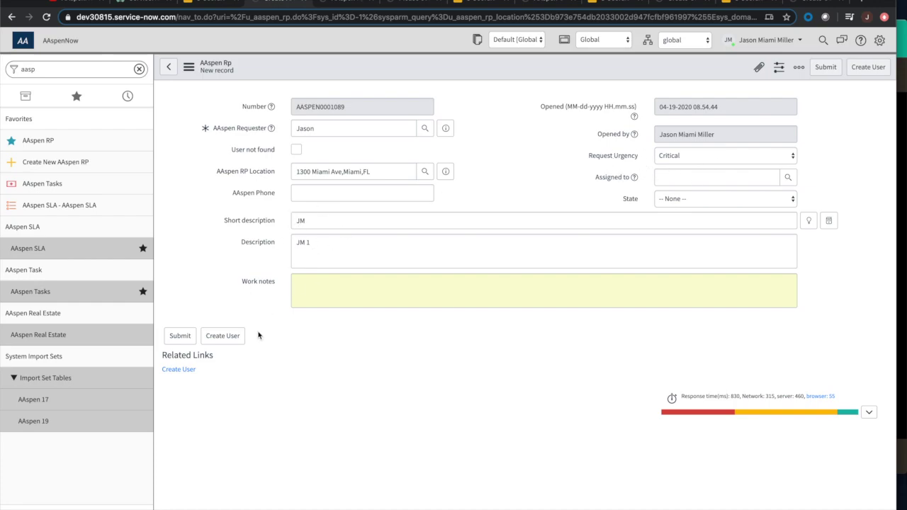
click(186, 71)
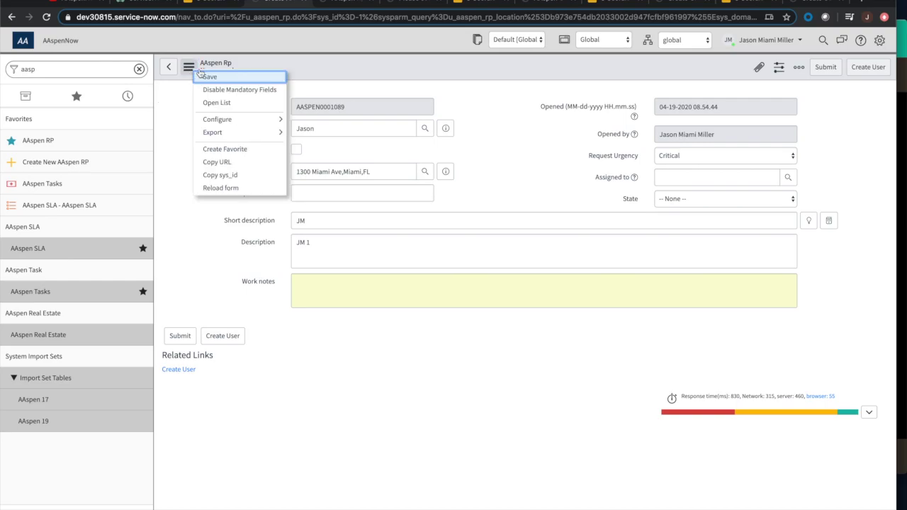
click(210, 74)
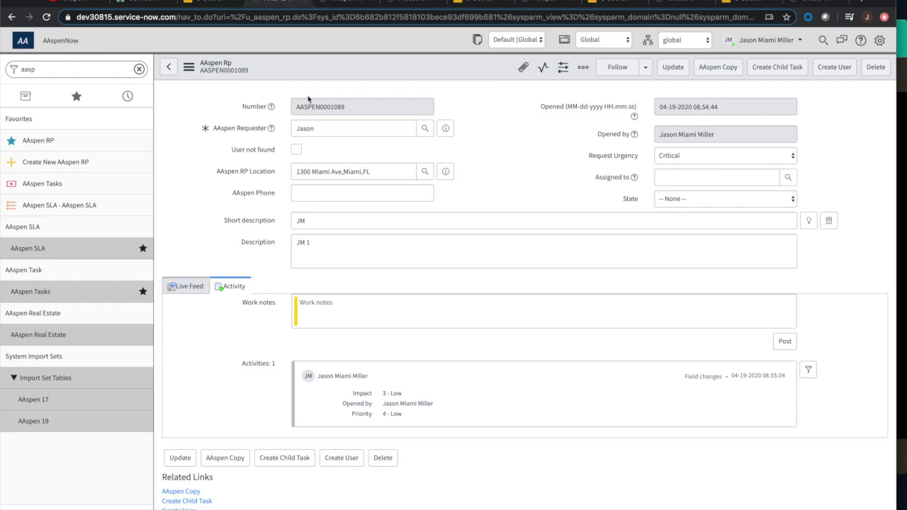
click(479, 3)
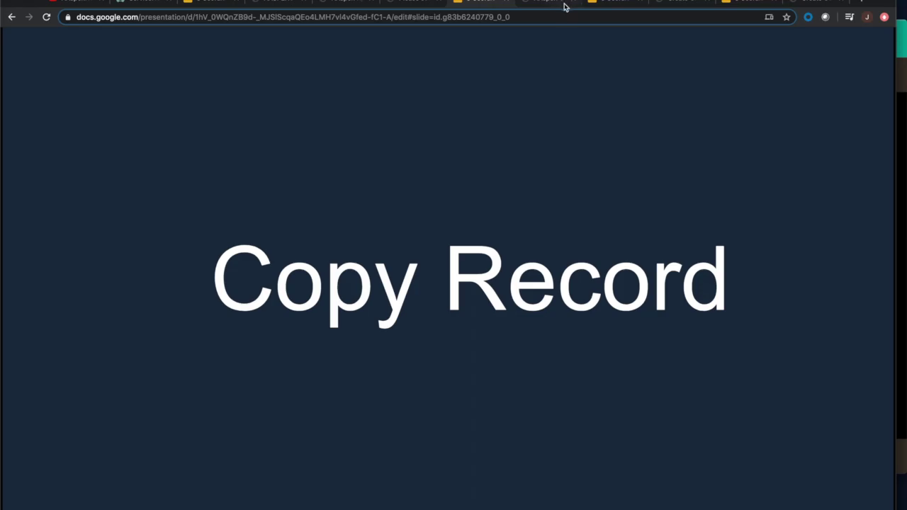
Return to the AAspen Copy UI action form, scrolled up to its top.
click(552, 5)
scroll(291, 142, up, 4)
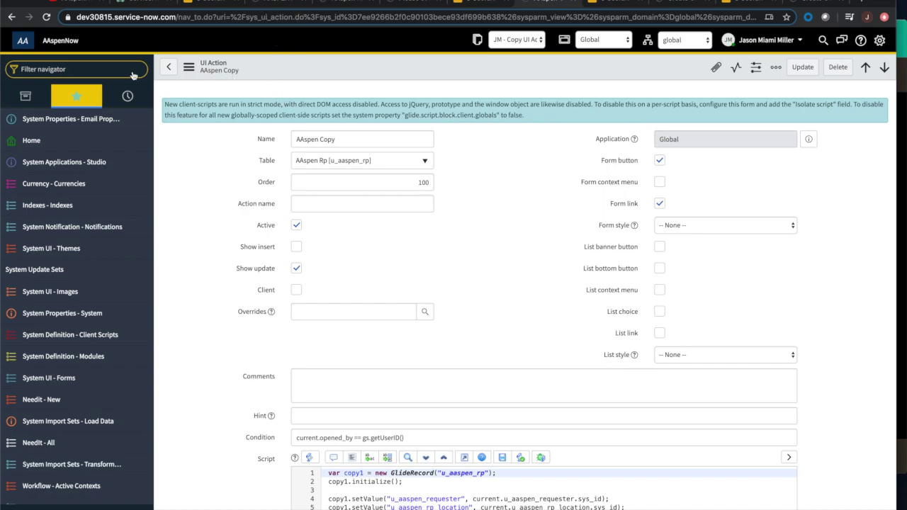
click(70, 72)
Enter sys_ui_action.list in the navigator, then return to the AAspen Copy UI action form.
text(sy)
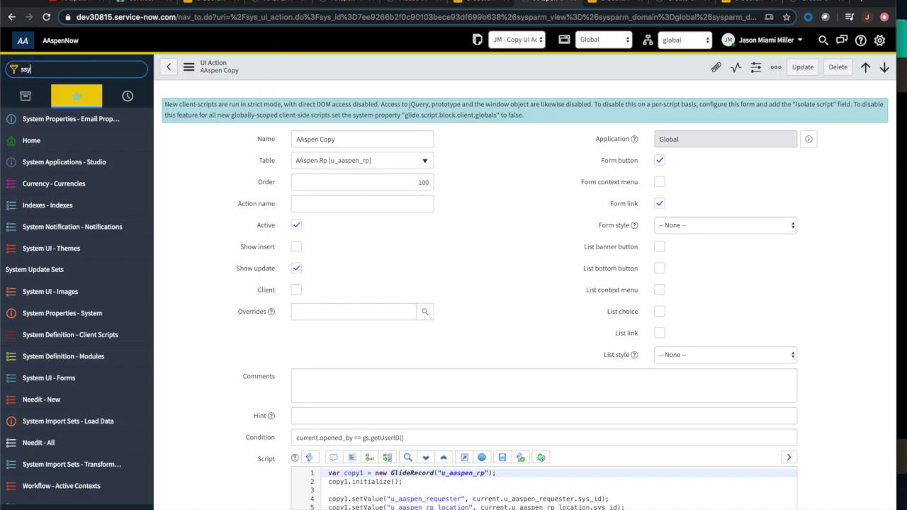
text(s)
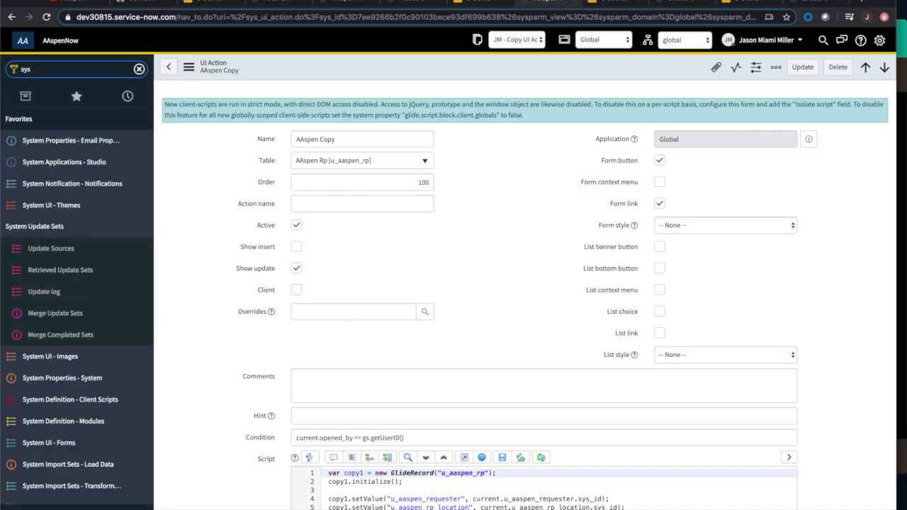
text(_ui_act)
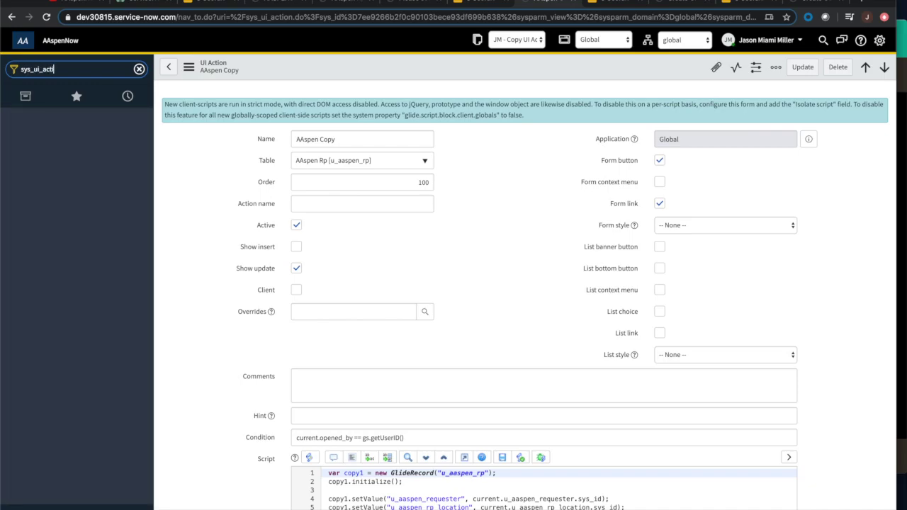
text(ion.list)
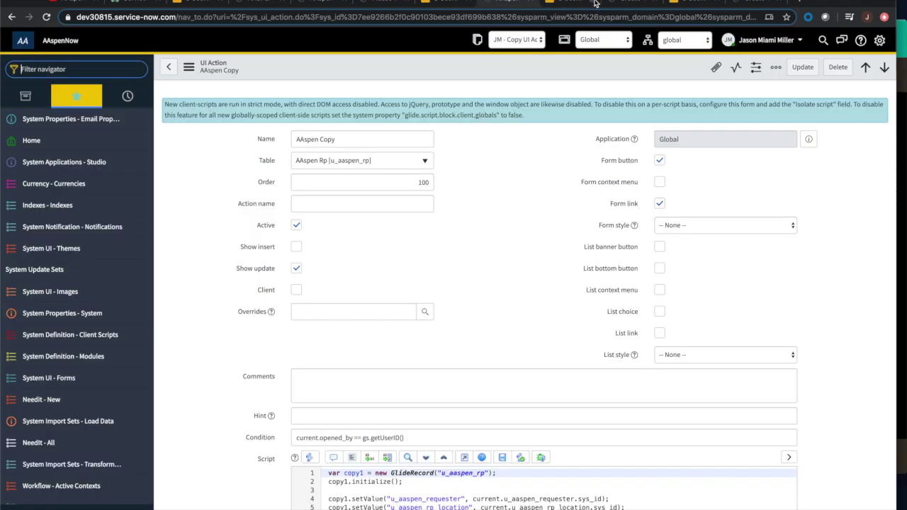
click(596, 4)
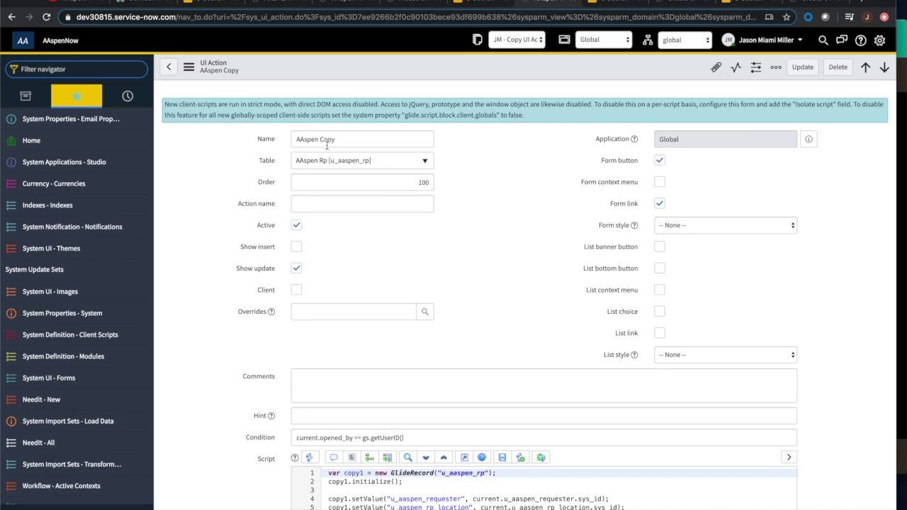
scroll(473, 237, down, 1)
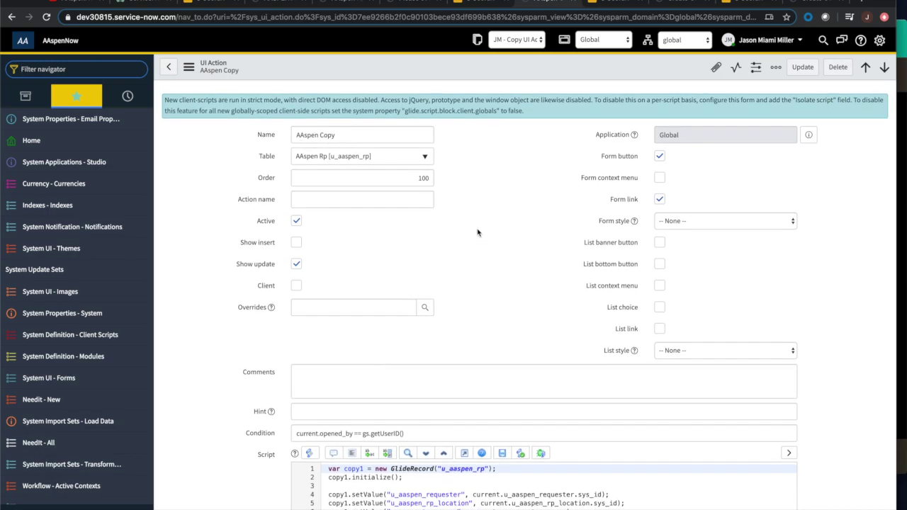
scroll(463, 244, down, 2)
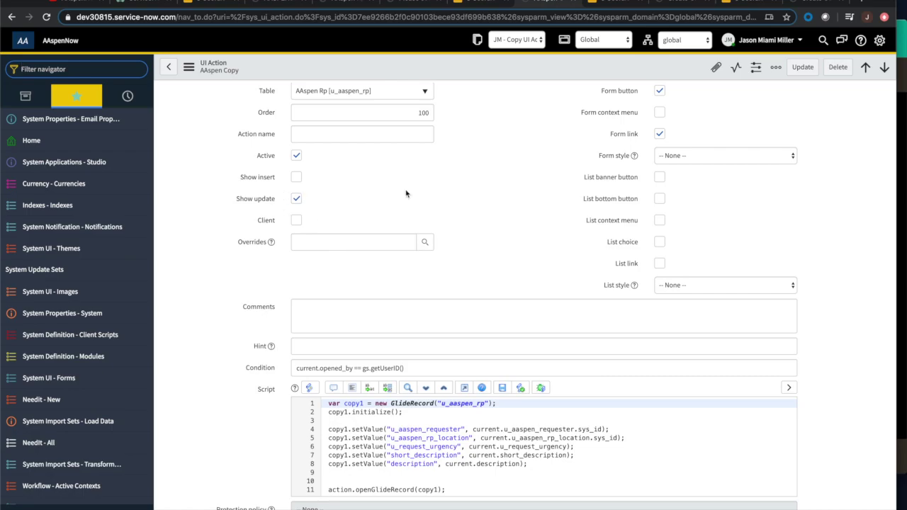
scroll(546, 213, up, 1)
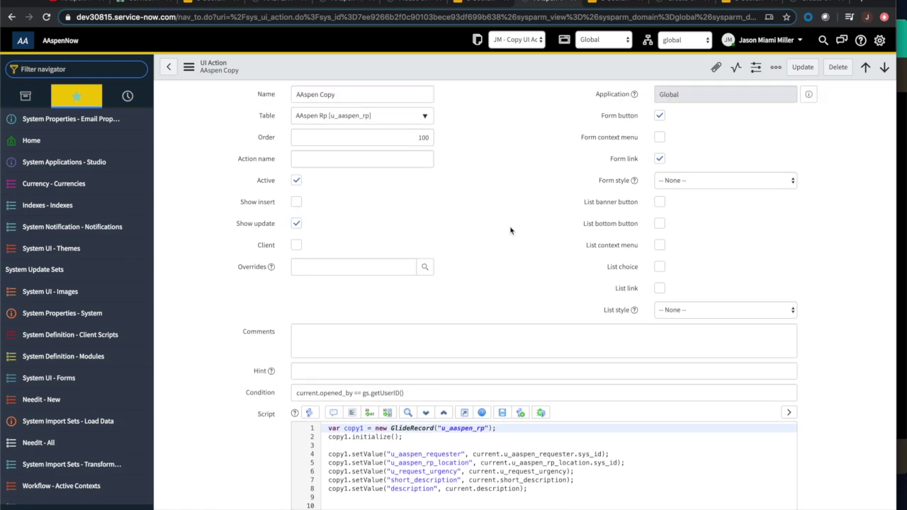
scroll(510, 229, down, 3)
scroll(510, 228, up, 4)
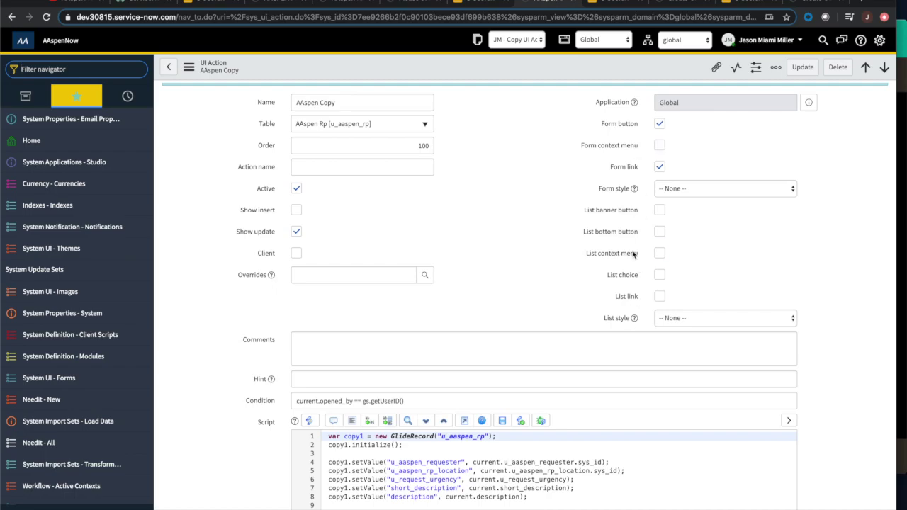
scroll(234, 314, down, 1)
scroll(233, 314, down, 4)
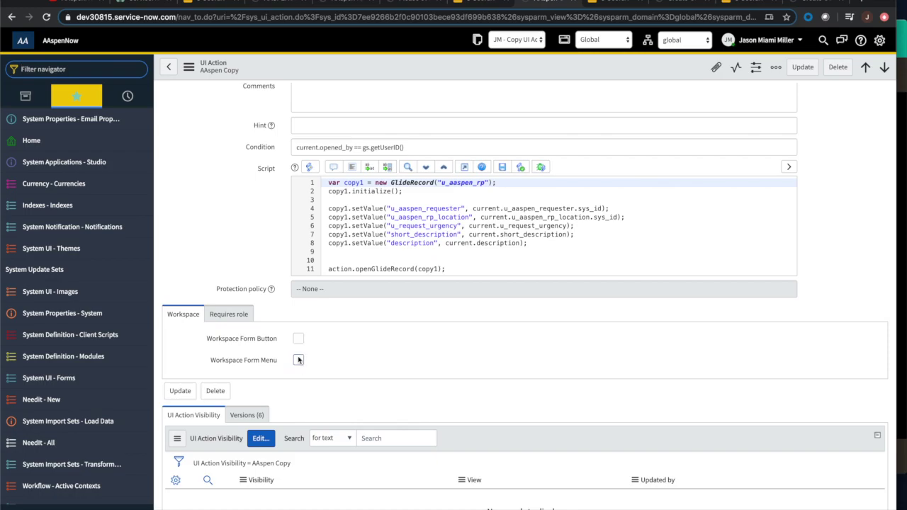
Show the Requires role tab of AAspen Copy, which lists no roles.
click(234, 319)
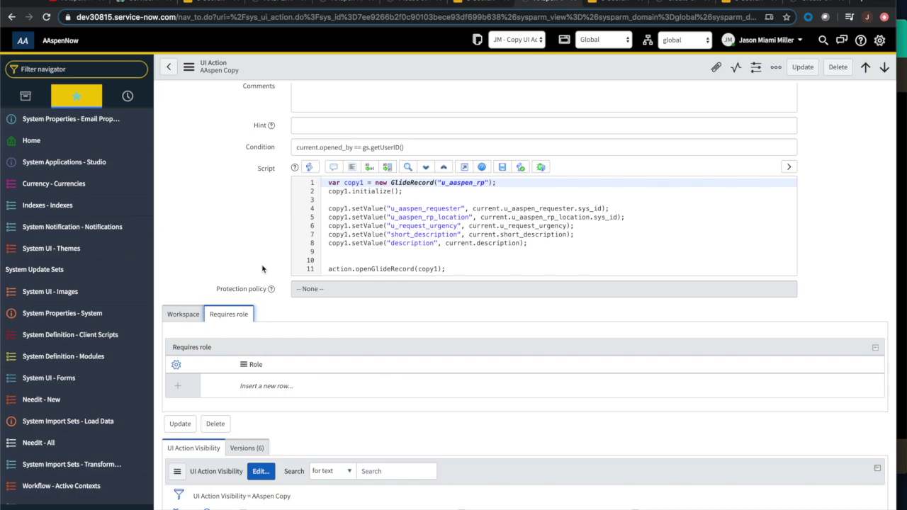
scroll(298, 392, down, 1)
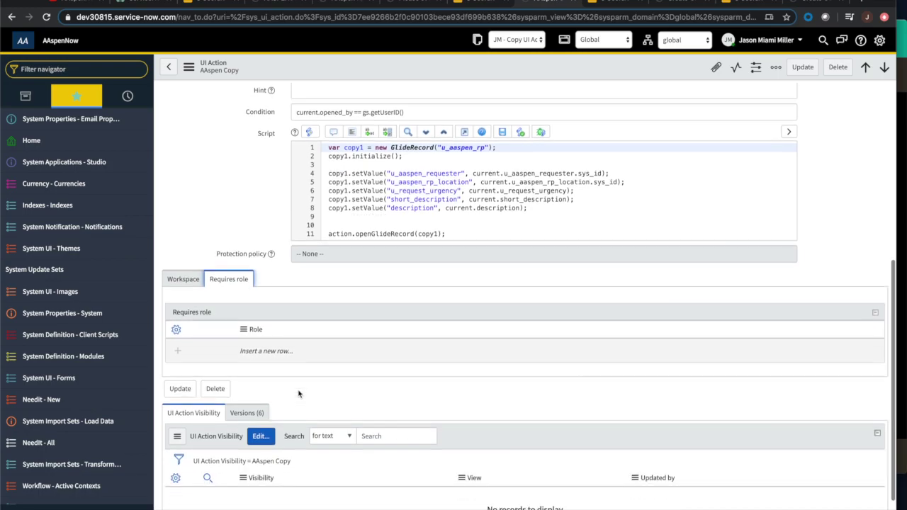
scroll(299, 394, up, 8)
scroll(300, 298, down, 2)
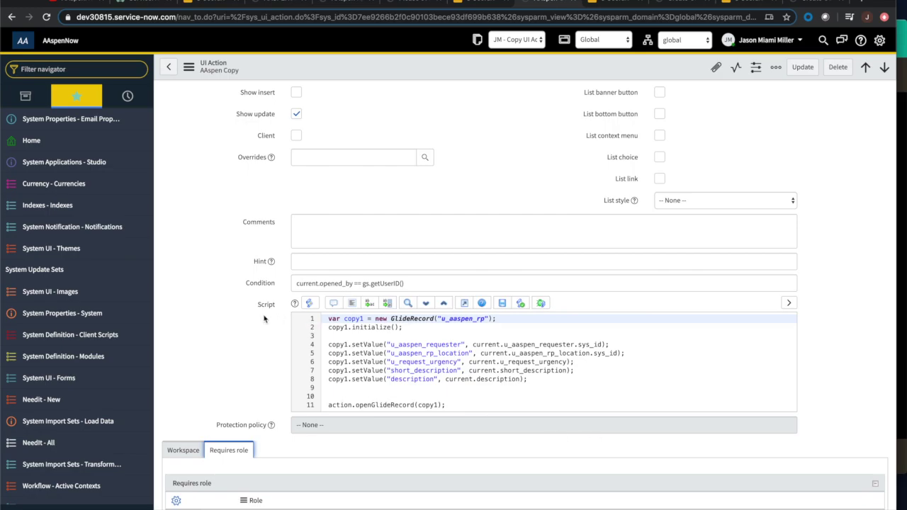
Review the condition current.opened_by == gs.getUserID() and the copy script's first line.
click(297, 280)
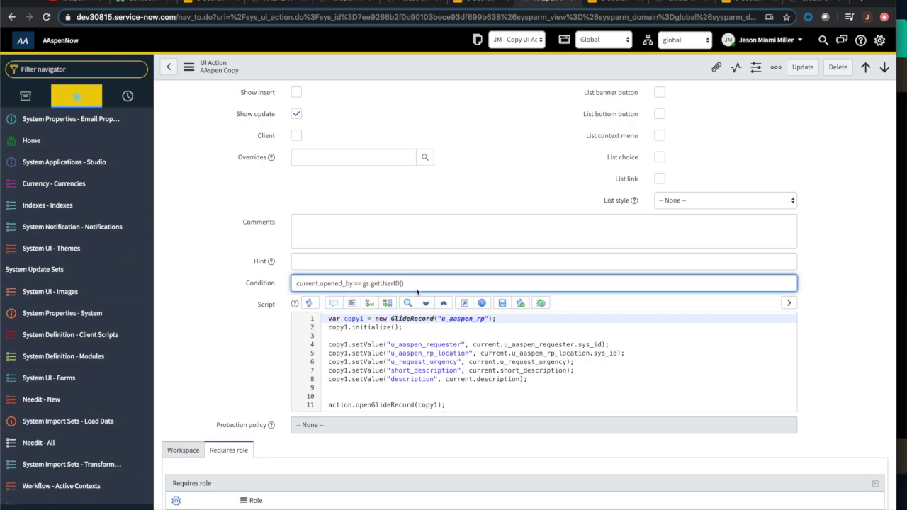
click(441, 280)
scroll(254, 327, down, 1)
click(520, 283)
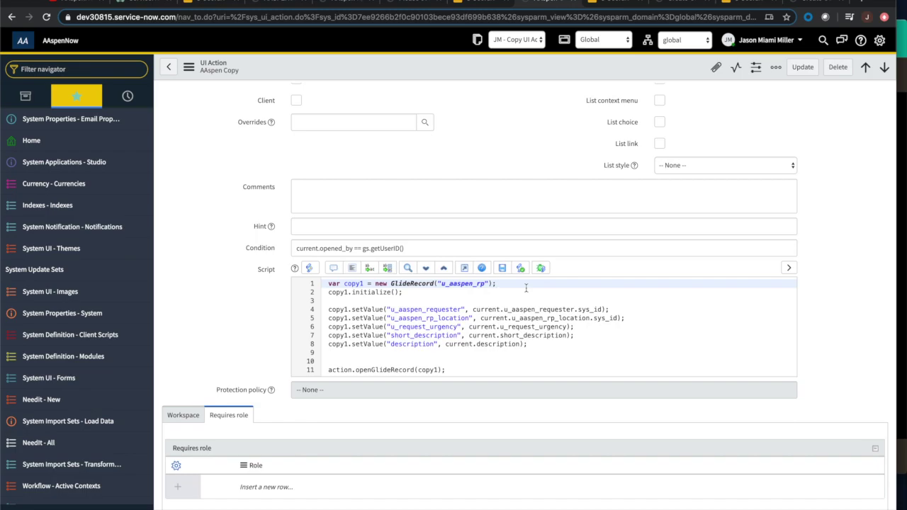
click(276, 4)
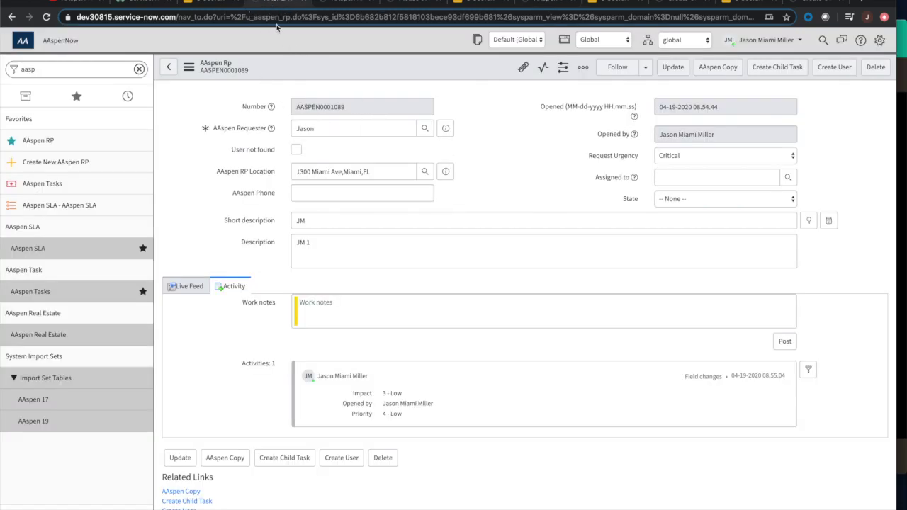
click(254, 20)
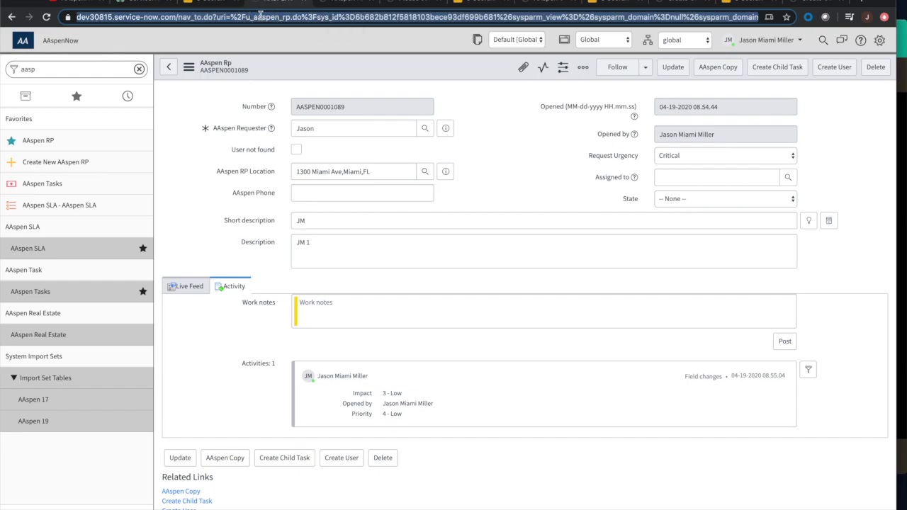
click(251, 17)
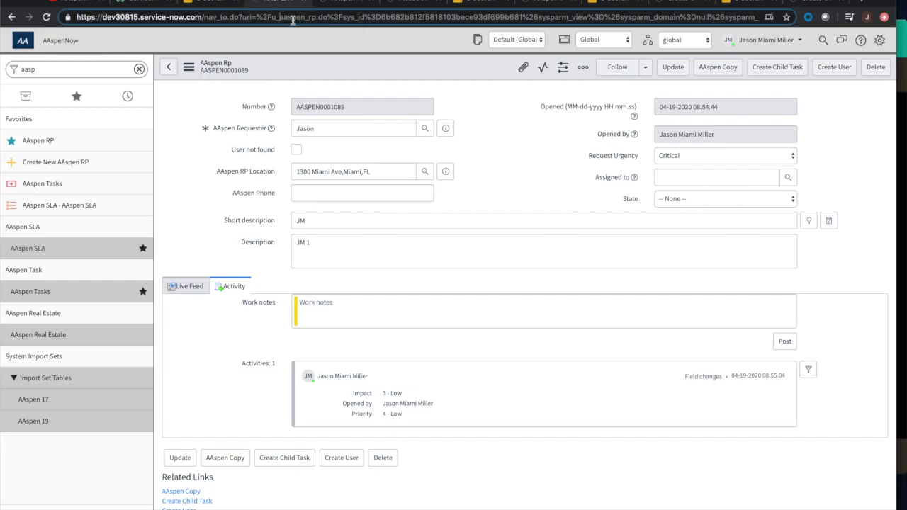
click(550, 1)
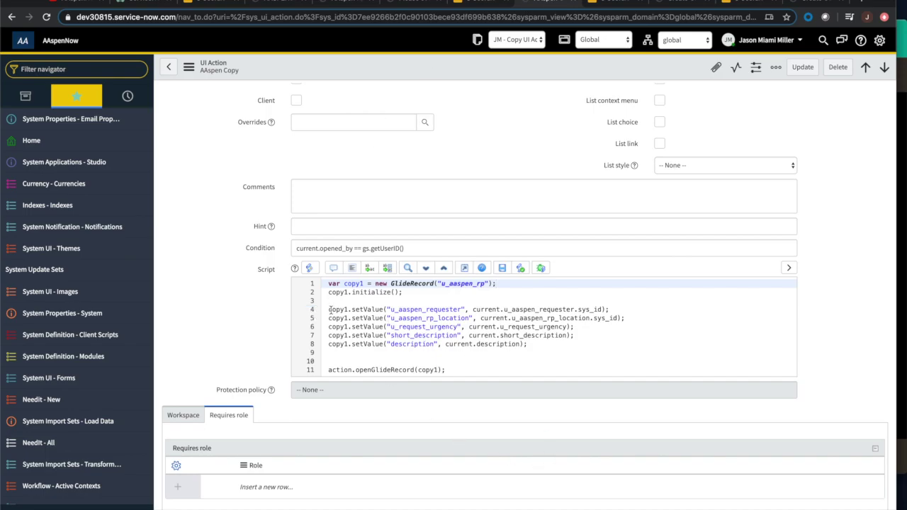
click(461, 310)
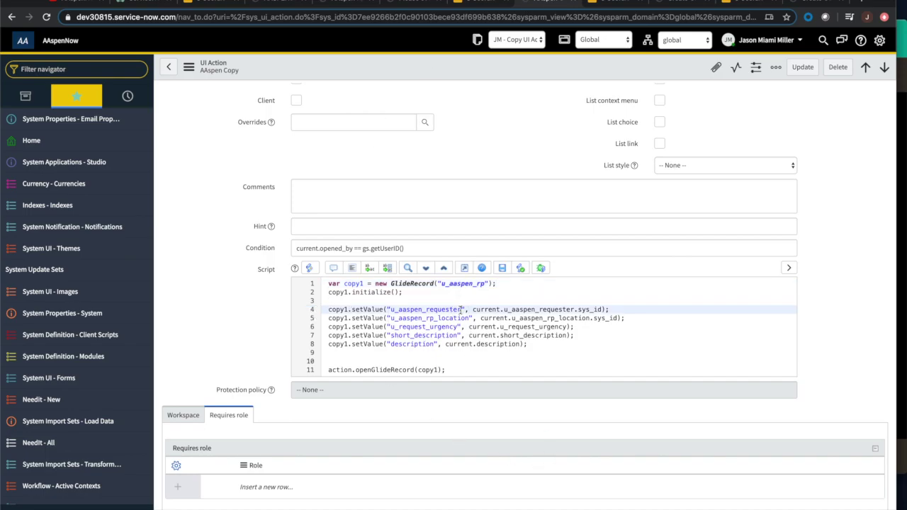
click(567, 318)
click(603, 310)
click(574, 310)
drag(574, 310, 604, 309)
click(577, 310)
click(331, 317)
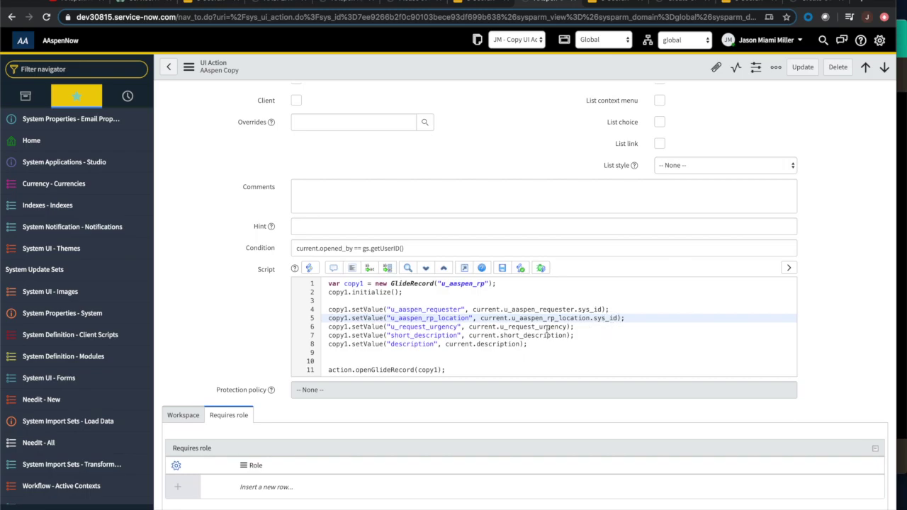
click(328, 328)
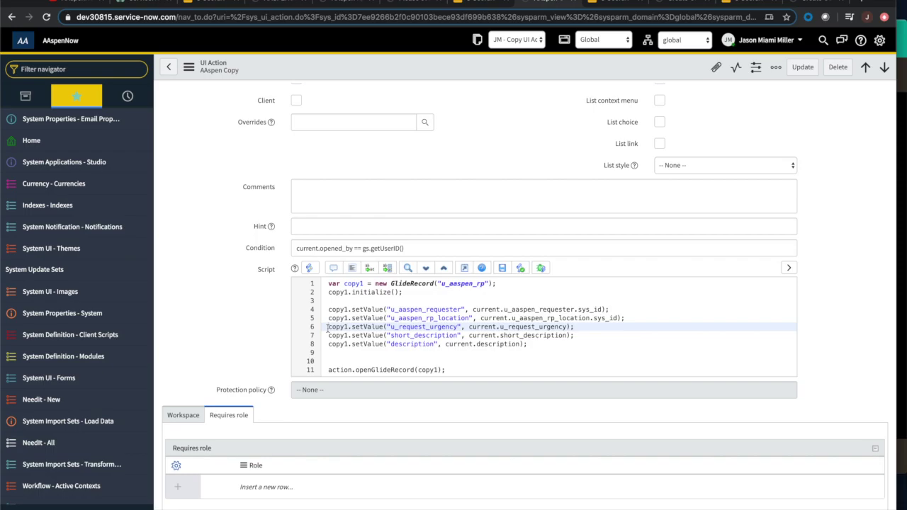
click(328, 335)
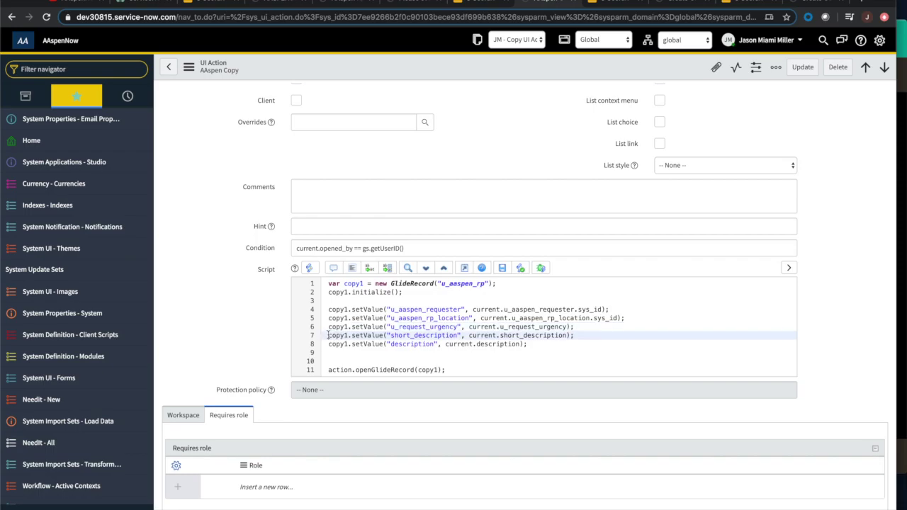
click(327, 344)
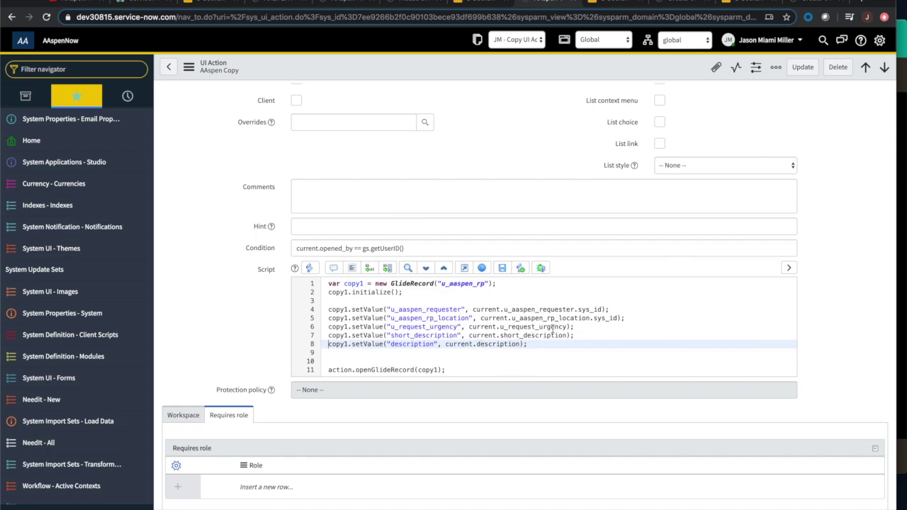
scroll(500, 344, down, 1)
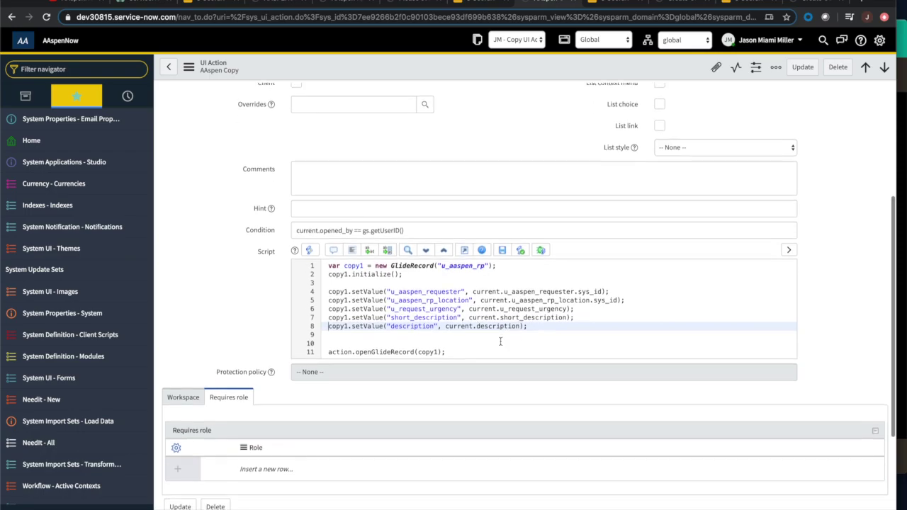
click(328, 352)
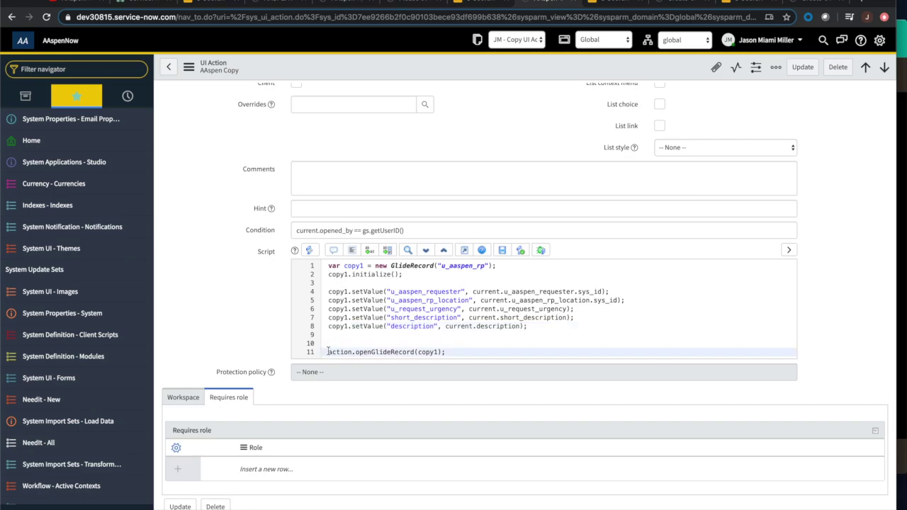
drag(328, 352, 452, 350)
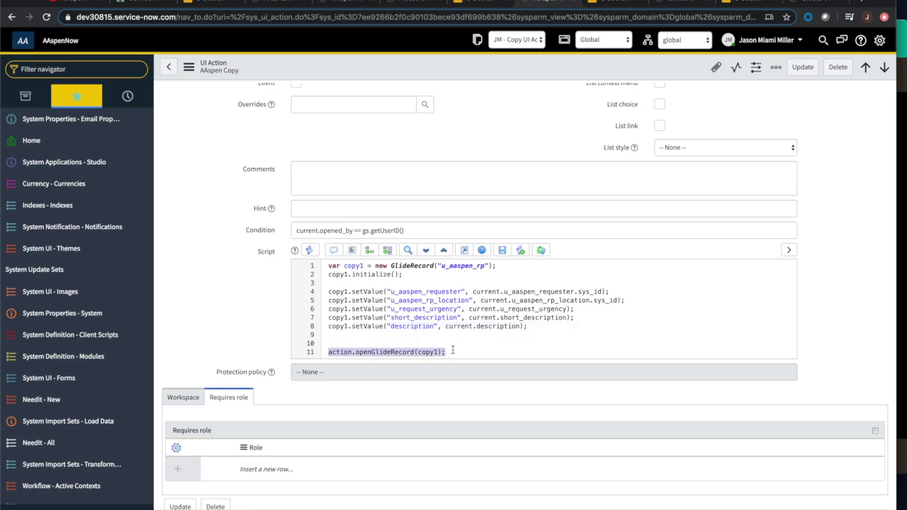
click(453, 350)
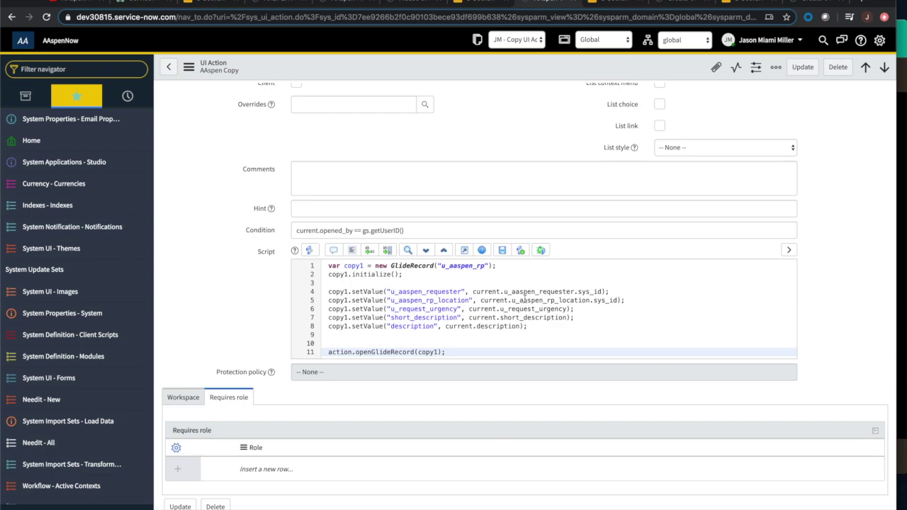
Scroll through the UI action form, then switch back to record AASPEN0001089.
scroll(524, 298, up, 2)
scroll(500, 348, down, 2)
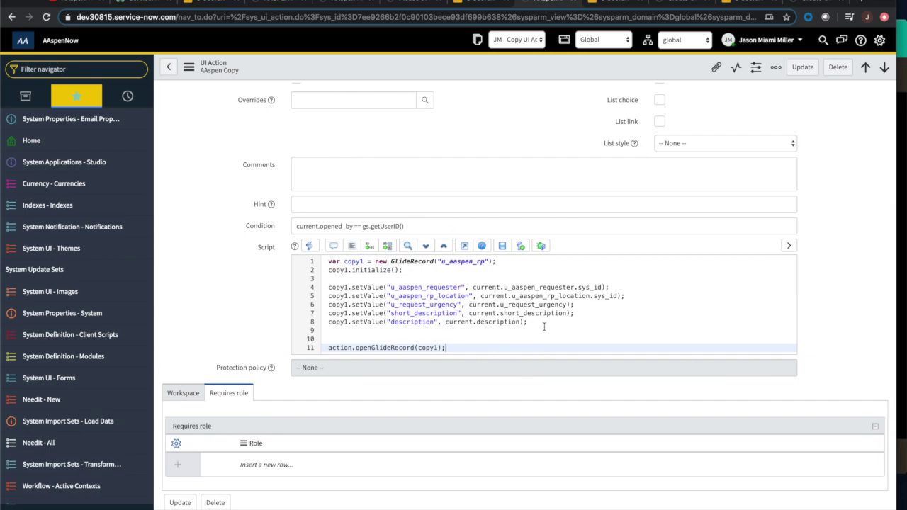
scroll(544, 327, down, 2)
scroll(542, 326, up, 4)
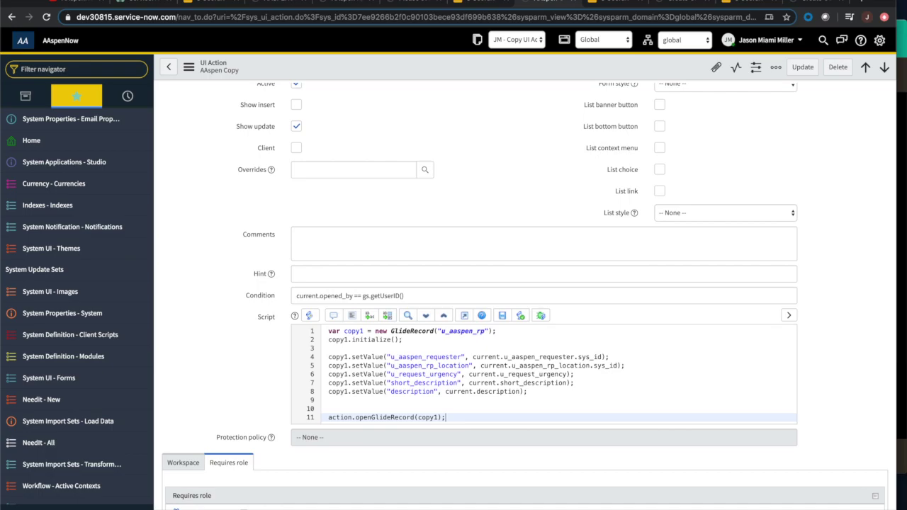
click(282, 4)
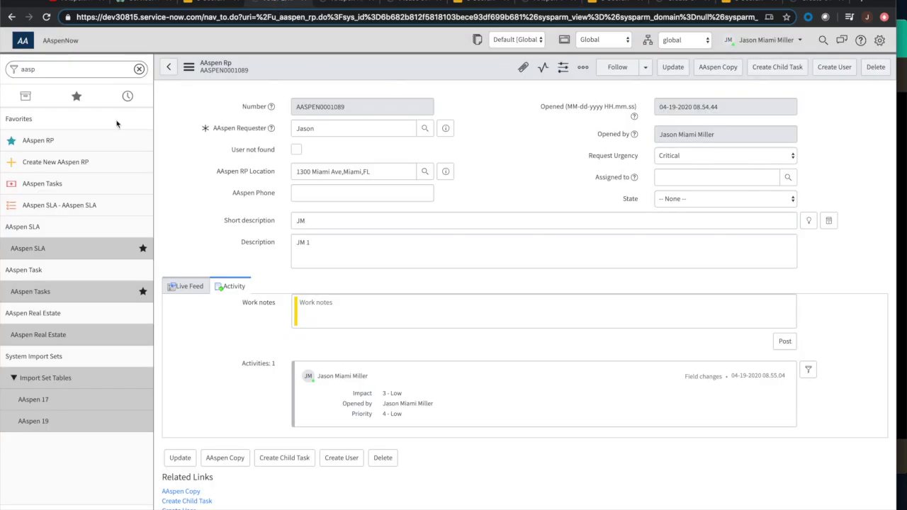
Switch the record to list view and show all AAspen Rp records.
click(189, 66)
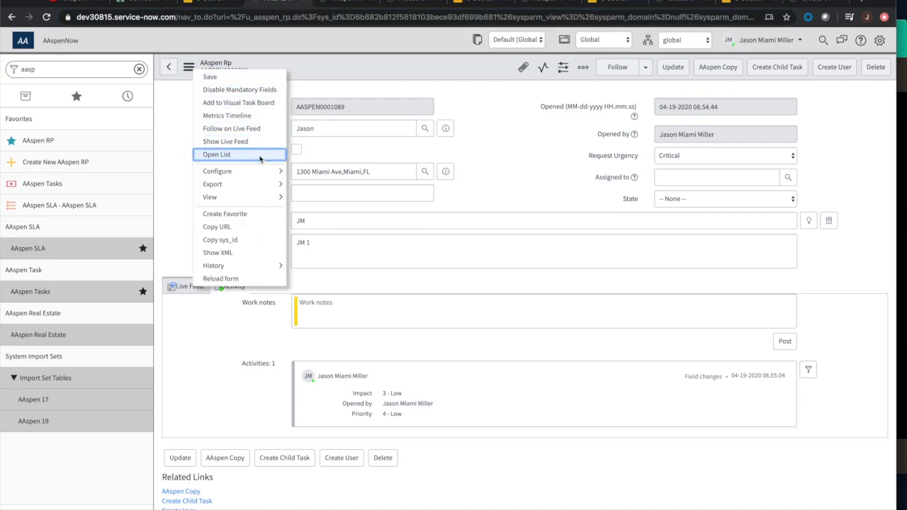
click(216, 153)
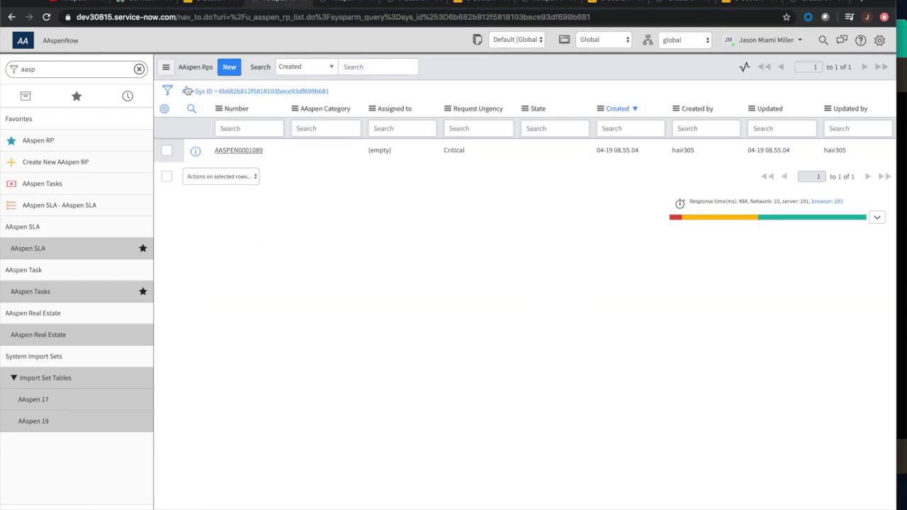
click(184, 93)
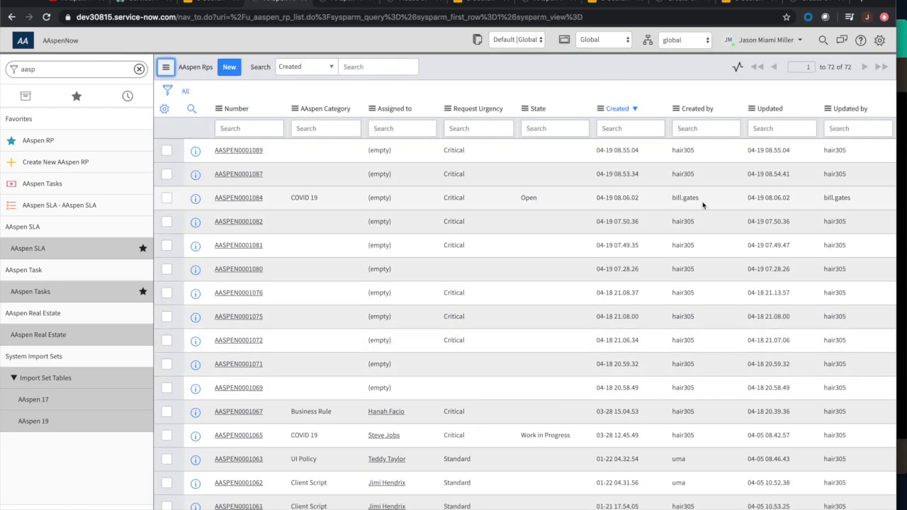
Open record AASPEN0001084, then return to the AAspen RP records list.
click(233, 200)
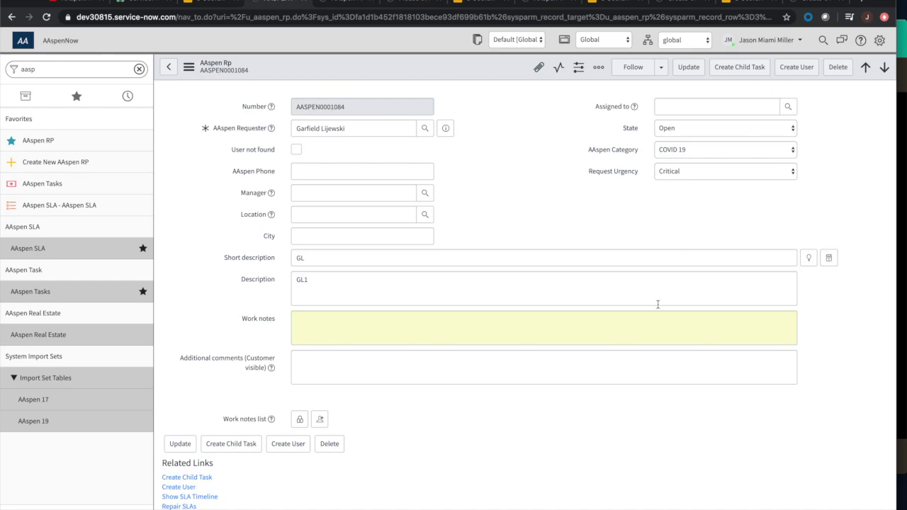
scroll(657, 305, down, 3)
scroll(658, 304, up, 3)
click(62, 141)
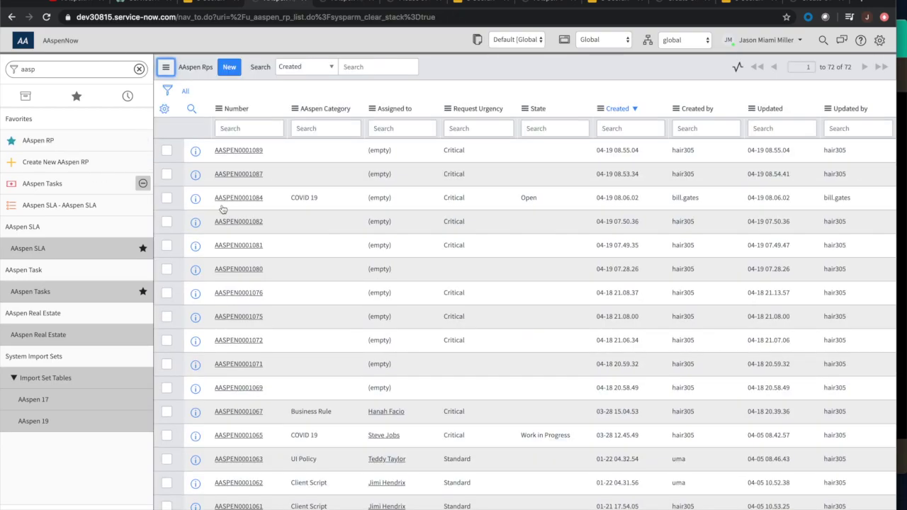
From AASPEN0001089, create child task AATSK0001009 with short description JM, then preview its parent record.
click(239, 151)
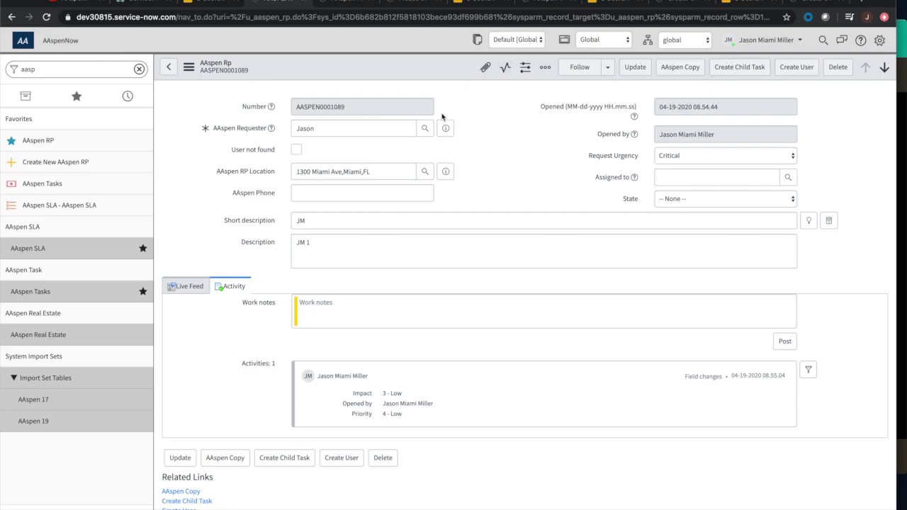
click(729, 73)
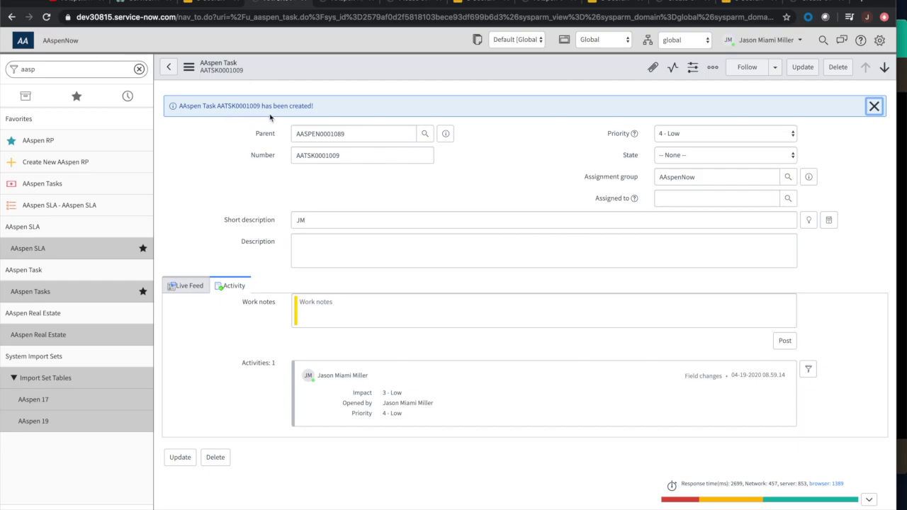
click(873, 106)
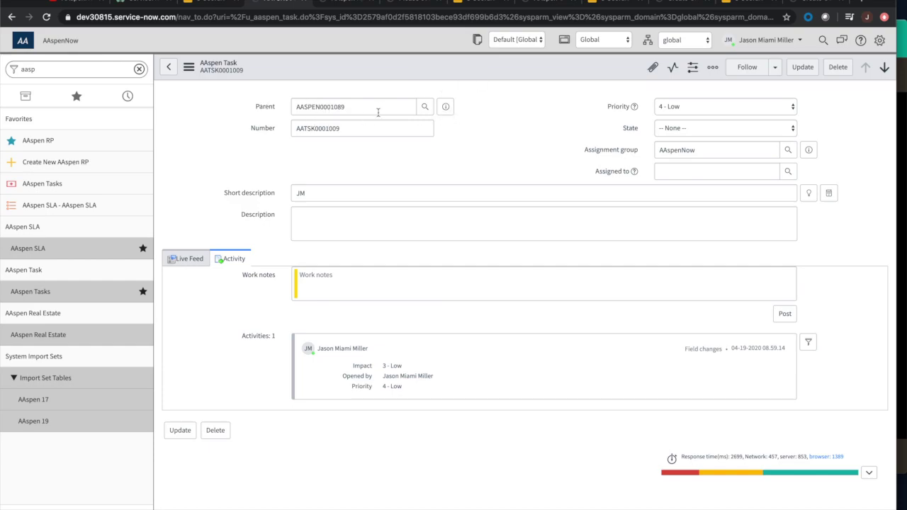
click(446, 107)
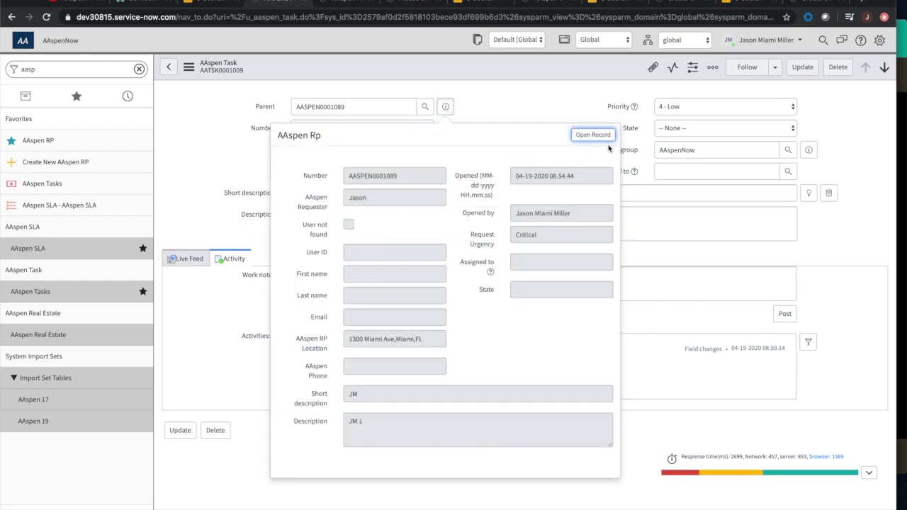
click(536, 98)
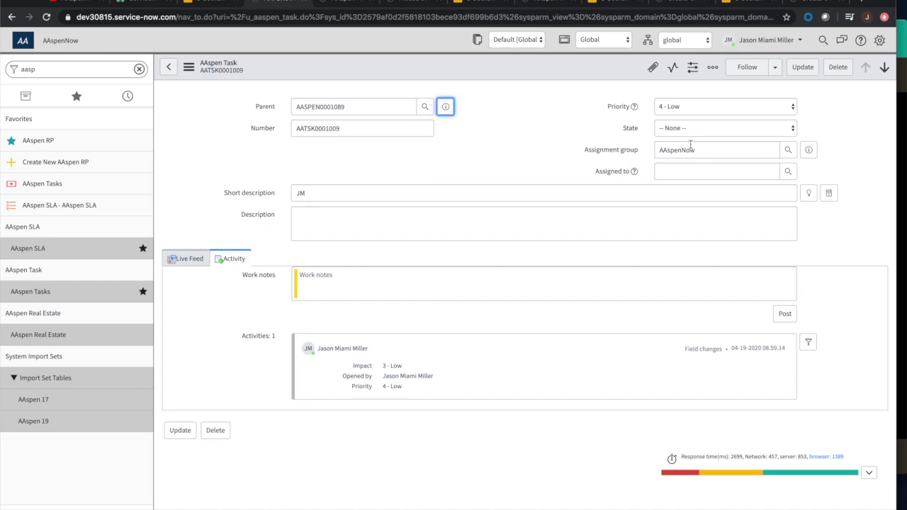
Show the Create Child Task title slide, then return to the Create Child Task UI Action definition.
click(610, 2)
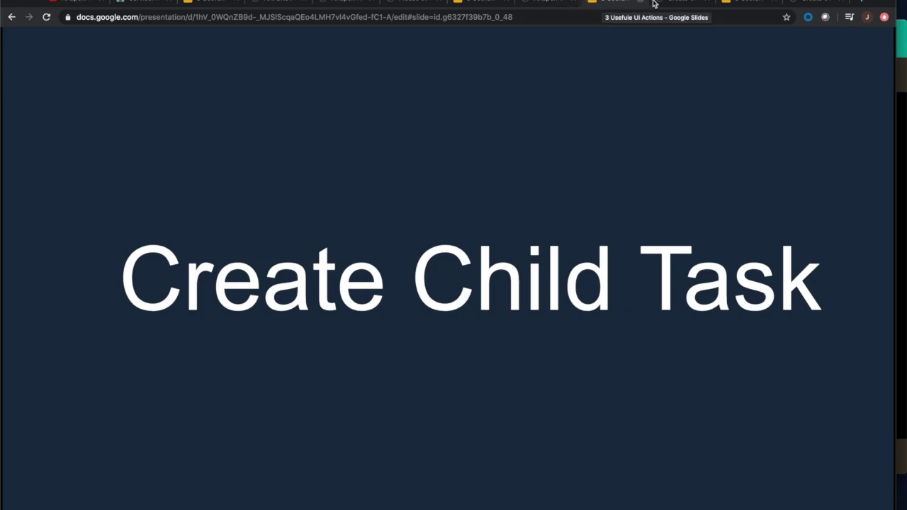
click(675, 2)
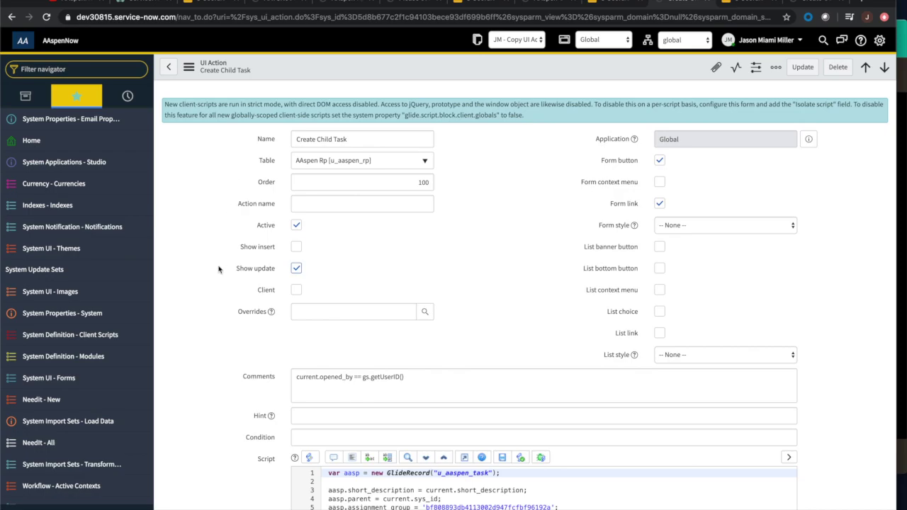
scroll(218, 269, down, 1)
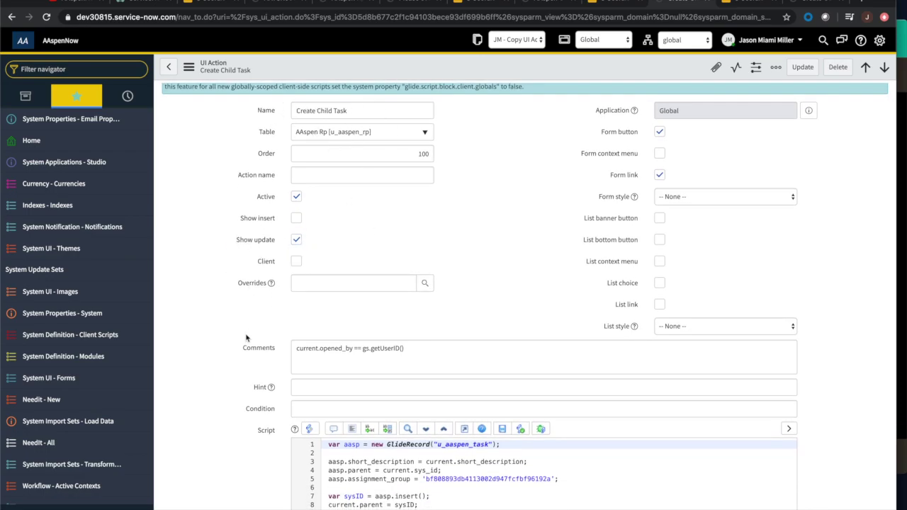
scroll(245, 338, down, 1)
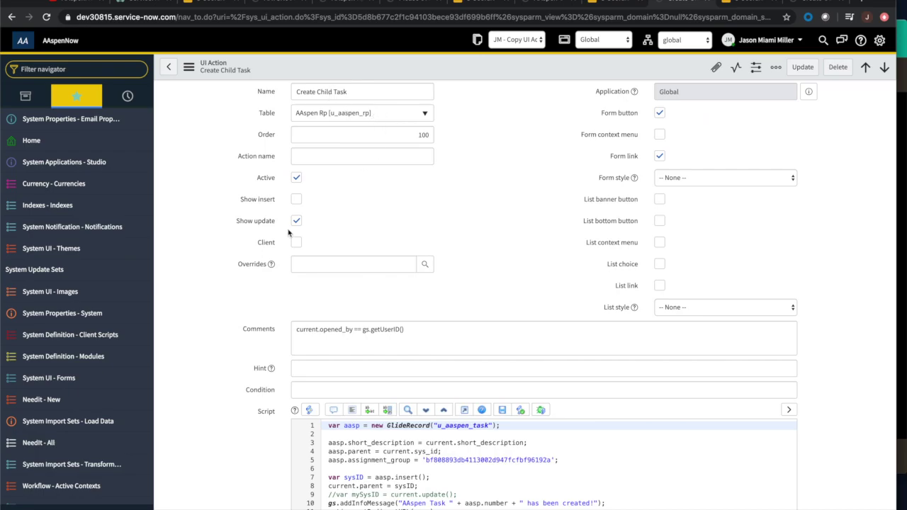
scroll(282, 243, down, 1)
scroll(282, 243, down, 2)
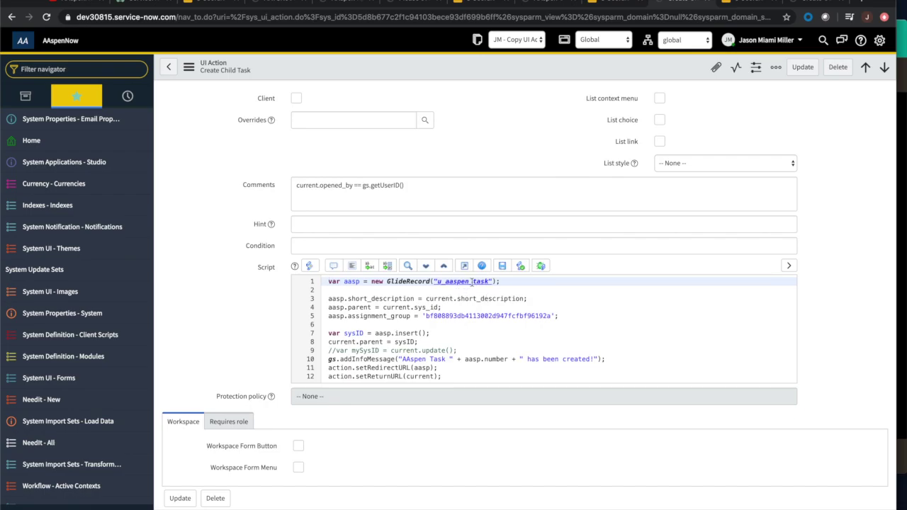
click(327, 299)
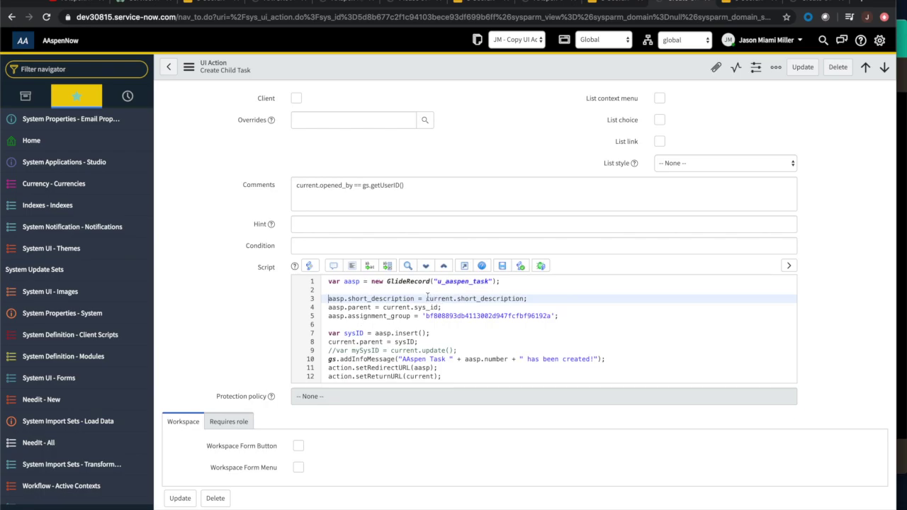
scroll(427, 298, up, 5)
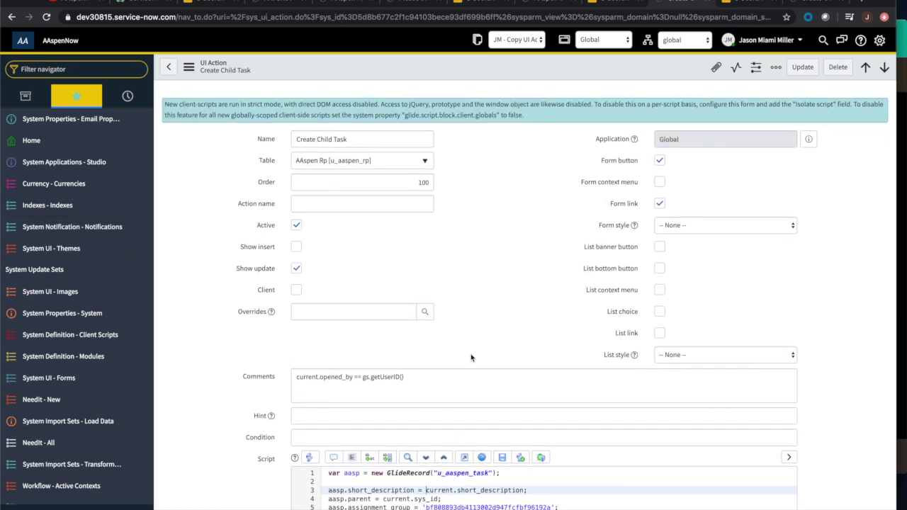
scroll(474, 340, down, 3)
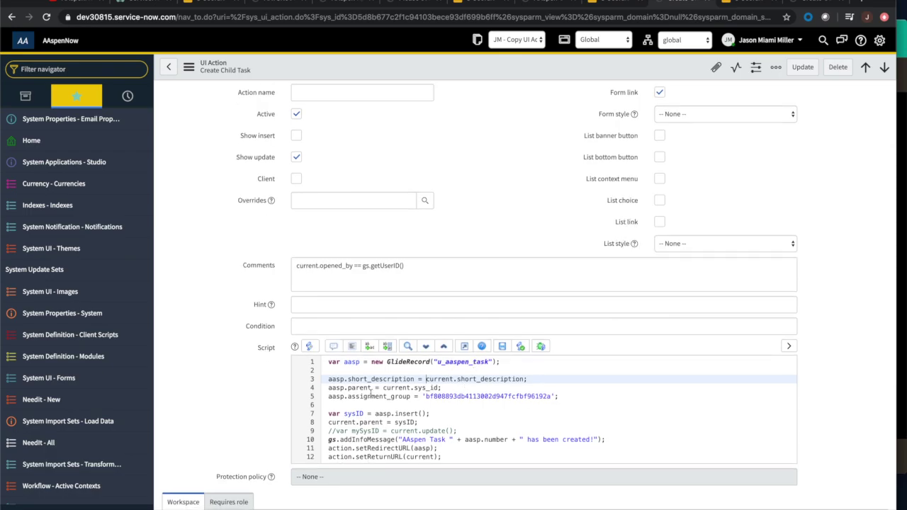
click(327, 388)
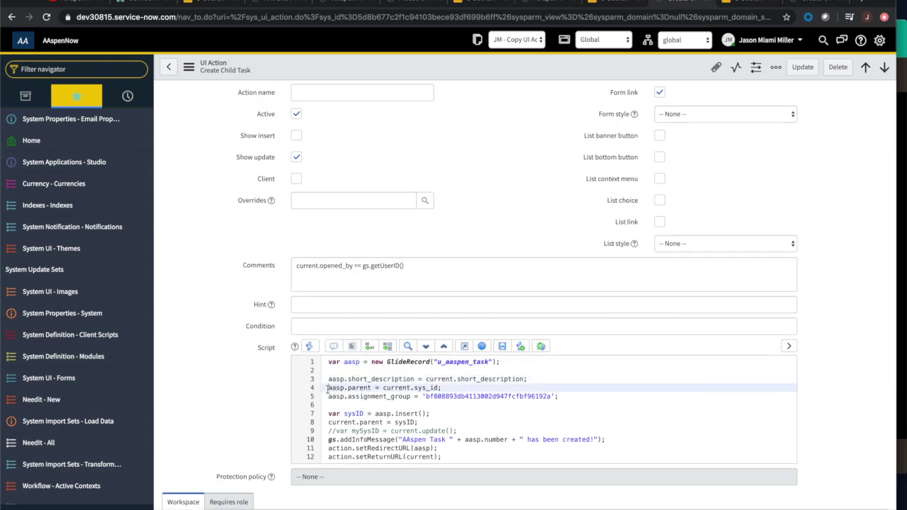
click(445, 389)
scroll(440, 409, up, 1)
scroll(439, 409, up, 2)
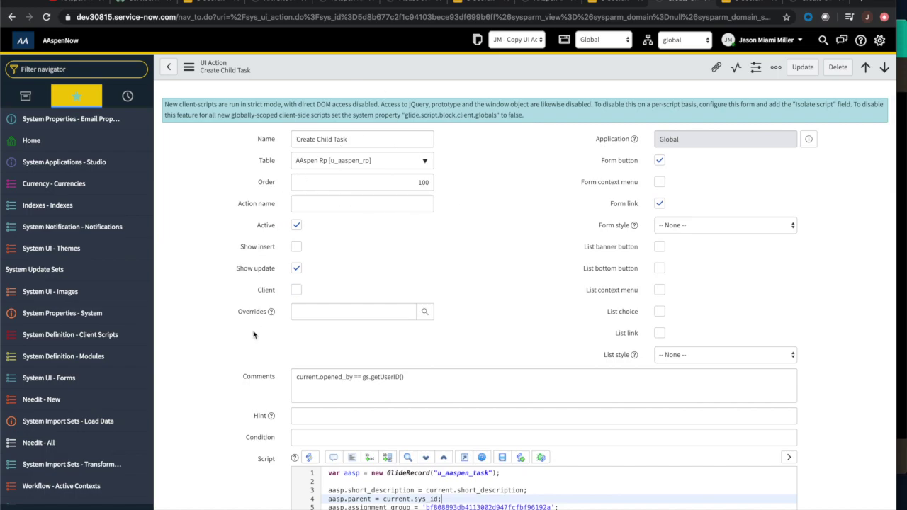
scroll(254, 334, down, 3)
scroll(254, 334, down, 2)
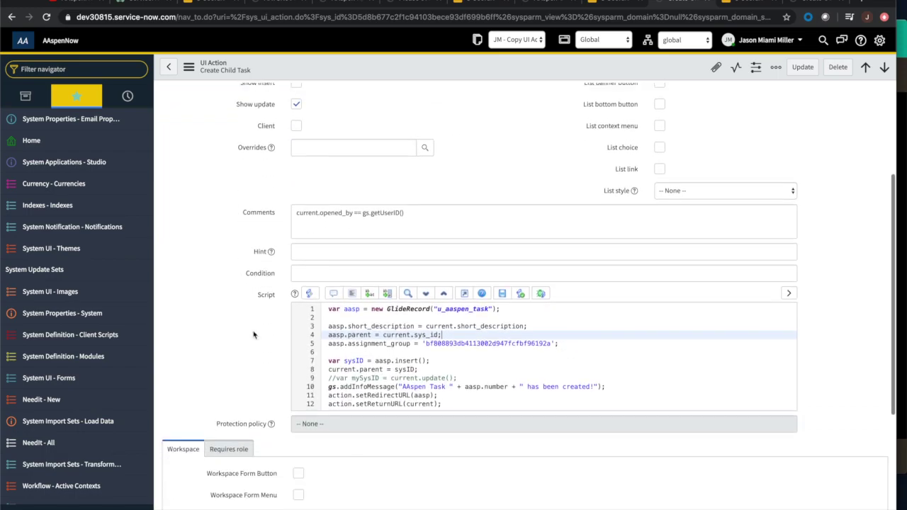
click(329, 344)
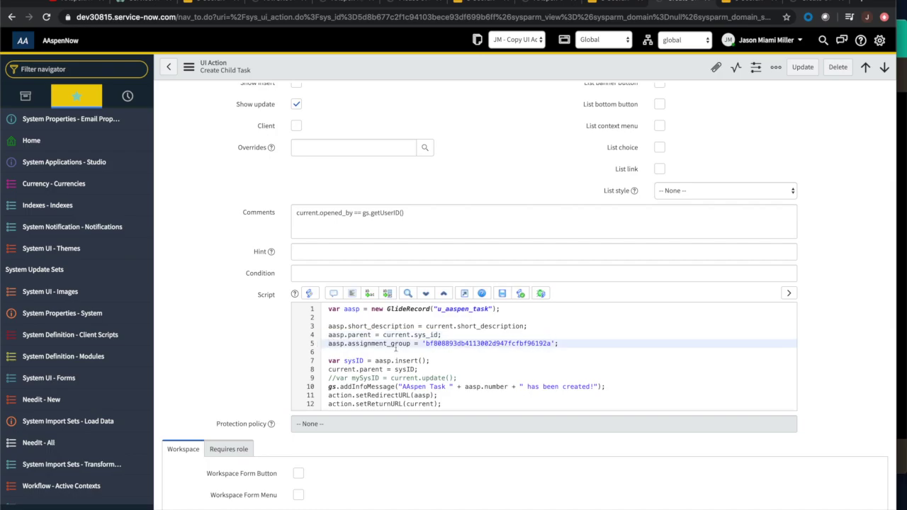
click(427, 344)
double_click(544, 343)
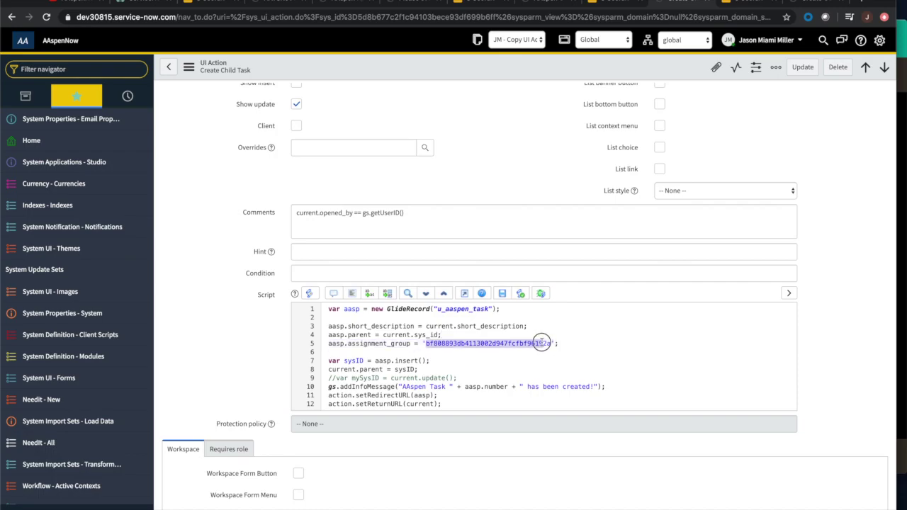
click(560, 344)
scroll(563, 345, down, 1)
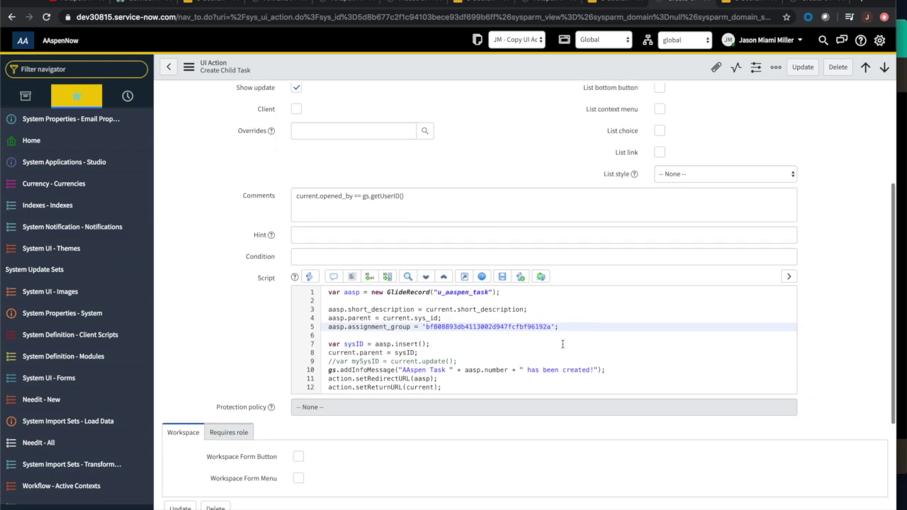
scroll(563, 345, down, 3)
click(331, 281)
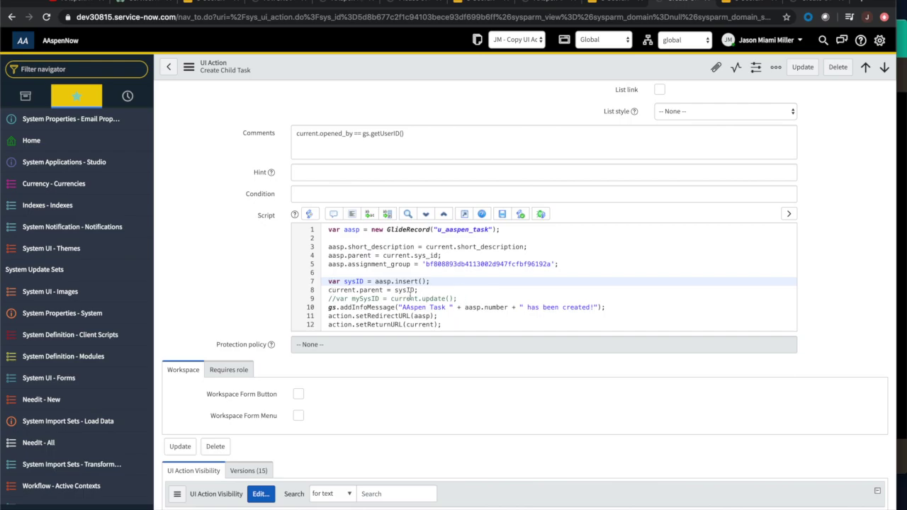
scroll(421, 294, down, 1)
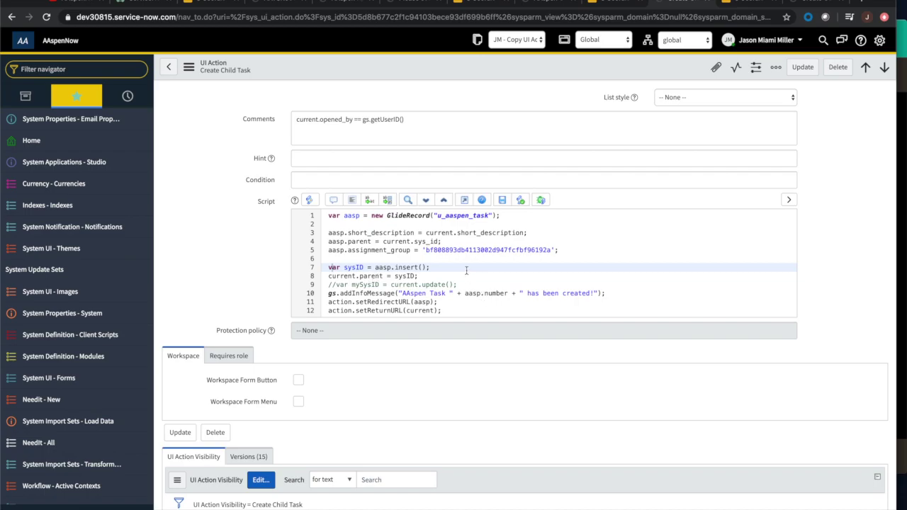
scroll(476, 271, down, 1)
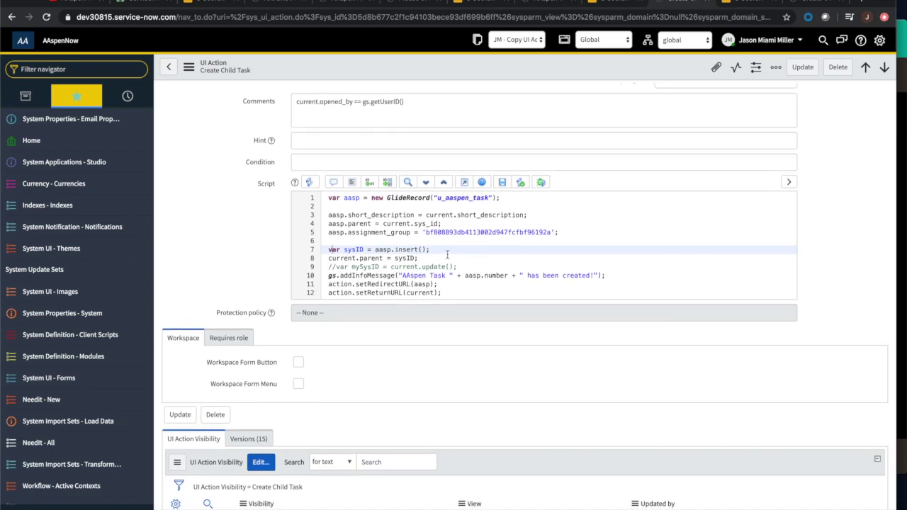
click(327, 275)
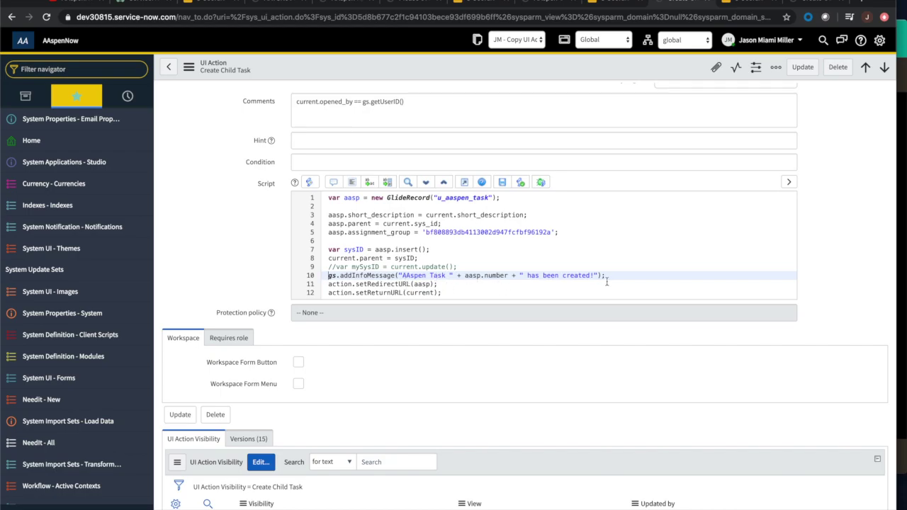
click(443, 284)
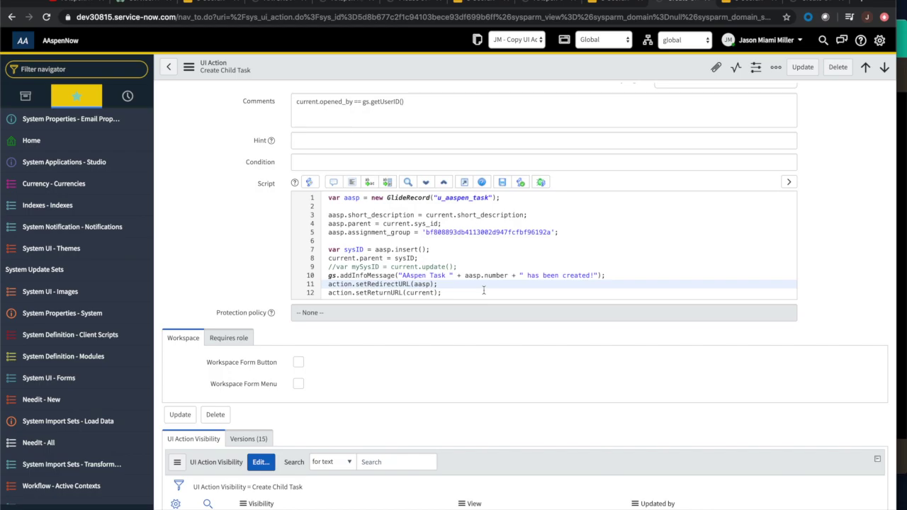
Confirm Create Child Task requires no role, then return to child task AATSK0001009.
scroll(484, 290, up, 4)
scroll(485, 294, down, 5)
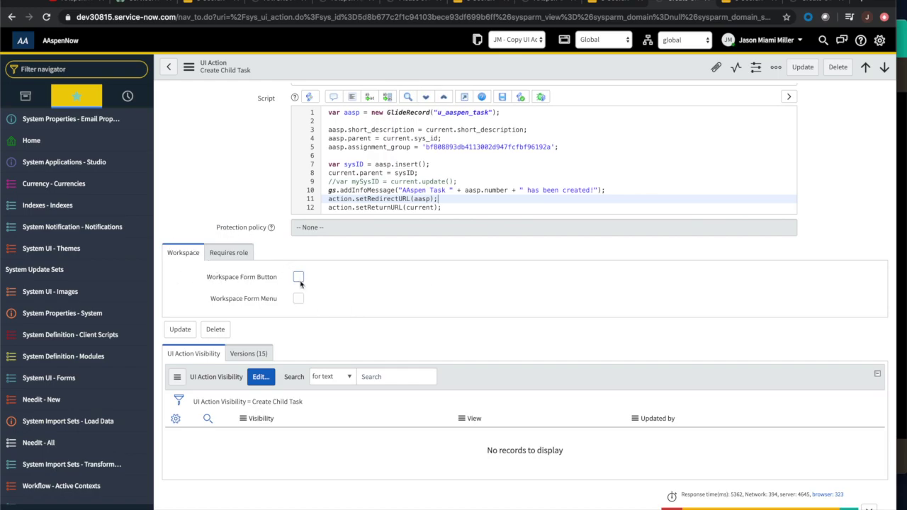
click(225, 256)
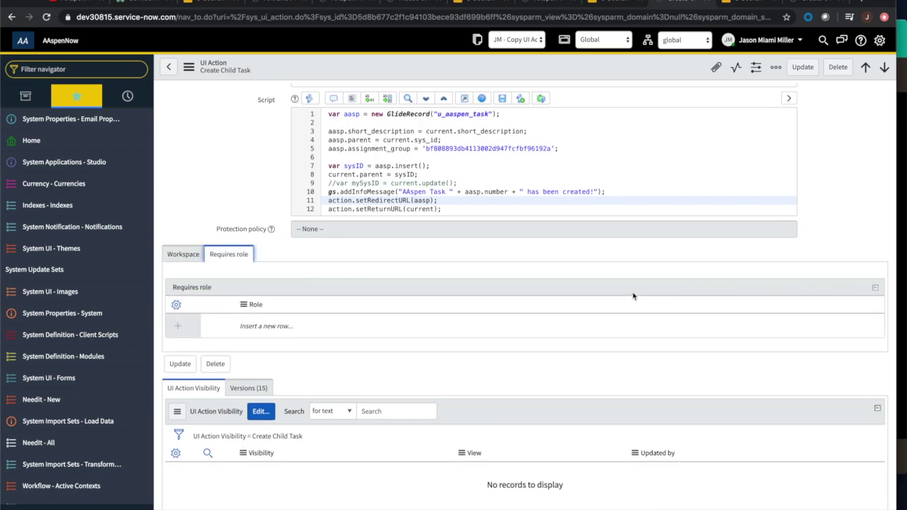
scroll(632, 296, up, 5)
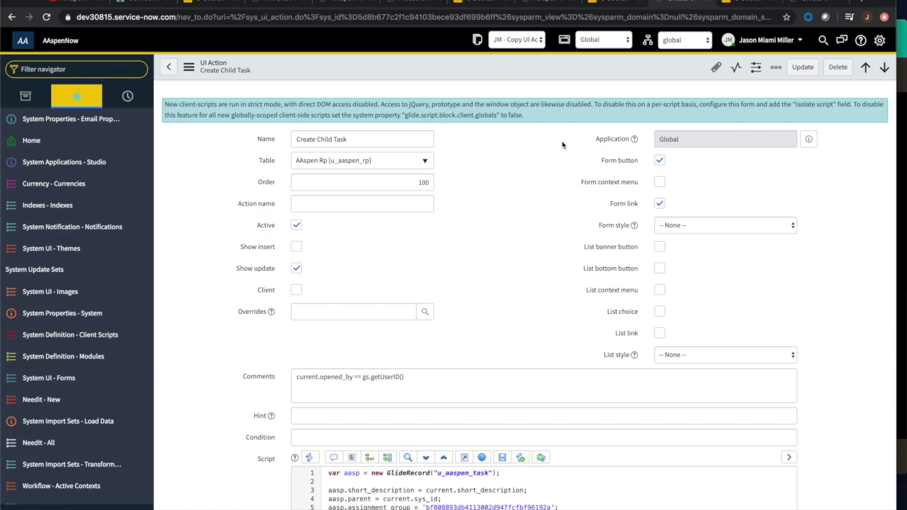
click(271, 5)
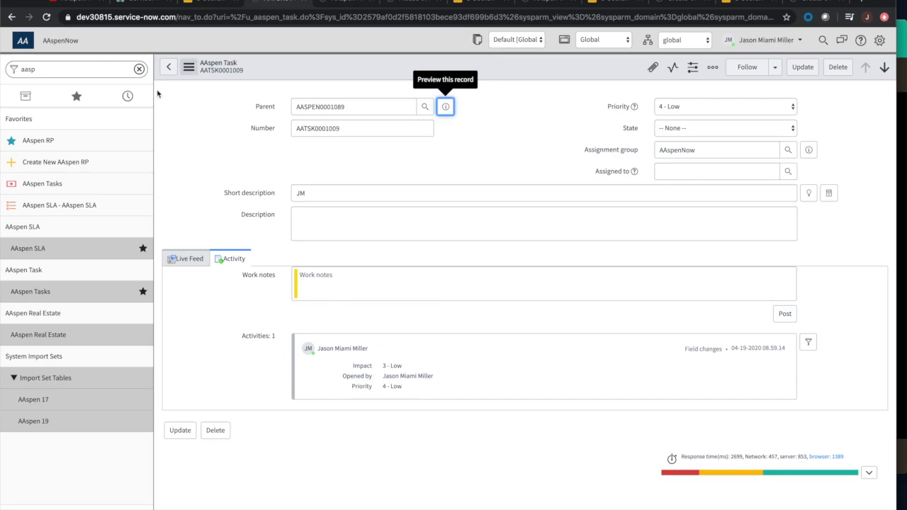
From AASPEN0001089, start new AAspen Rp record AASPEN0001090 and tick User not found.
click(38, 141)
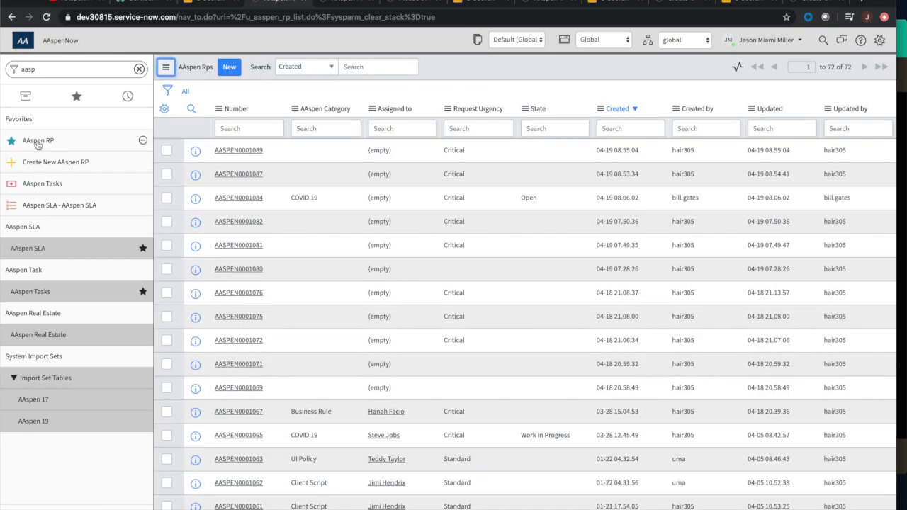
click(226, 149)
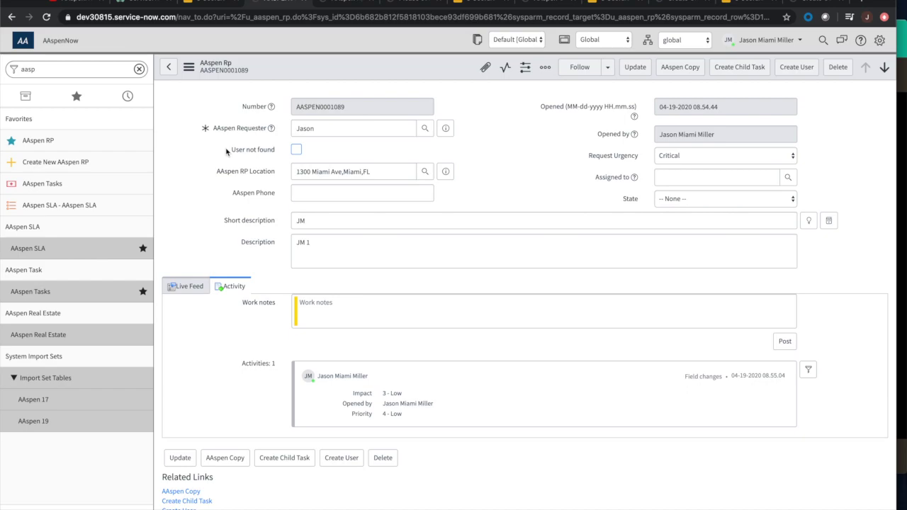
click(53, 162)
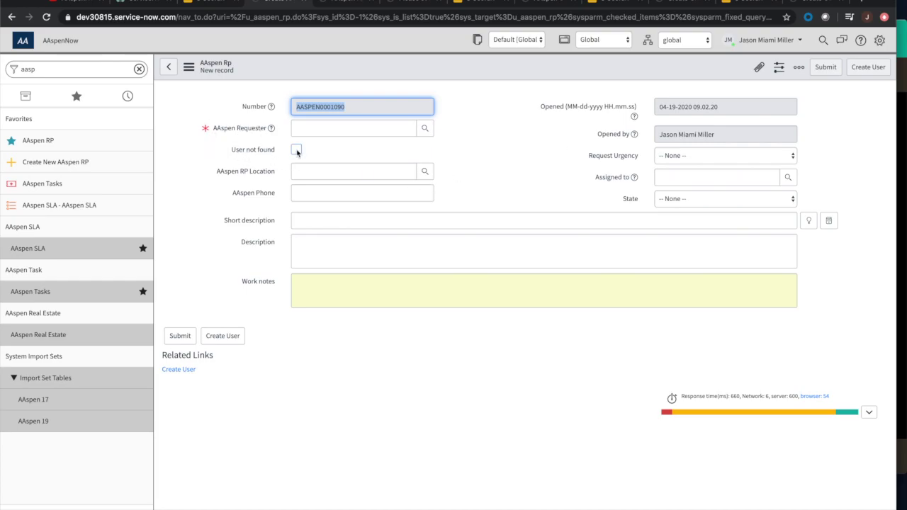
click(296, 150)
Mark the requester as not found and enter the new user's ID.
click(296, 151)
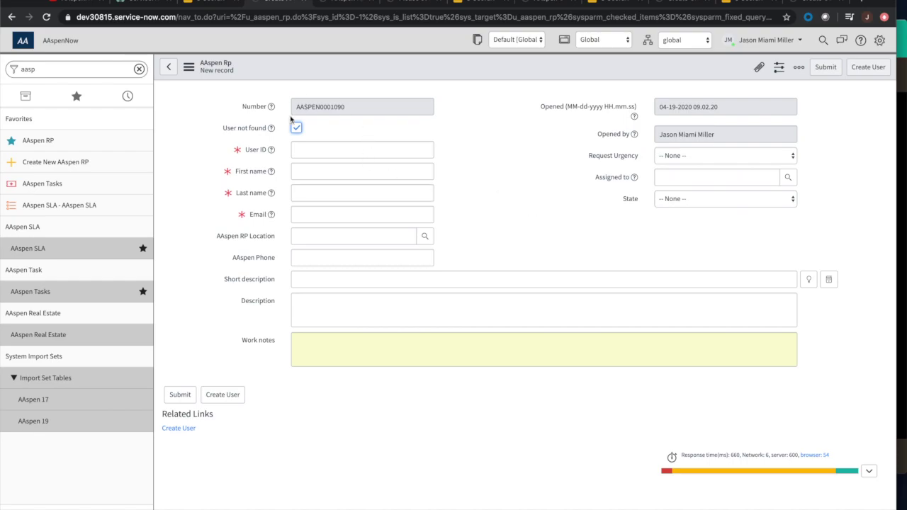
click(333, 152)
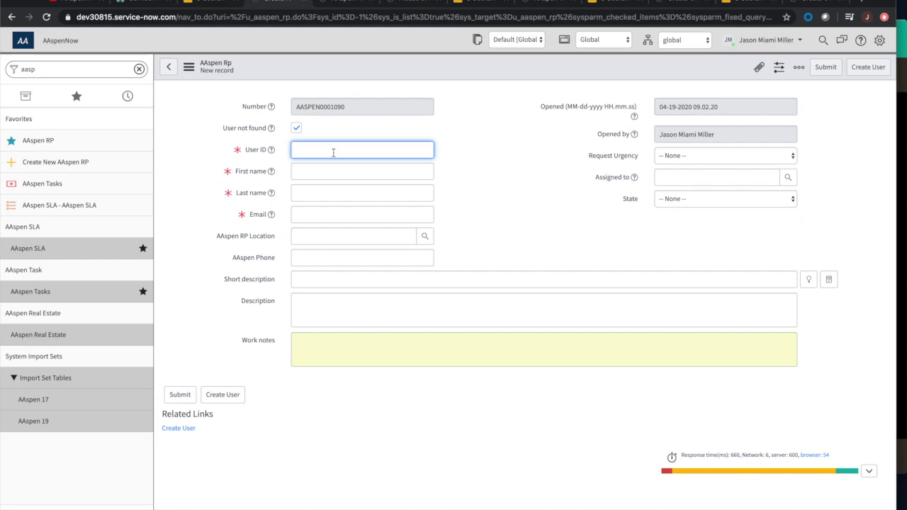
text(steve)
key(Tab)
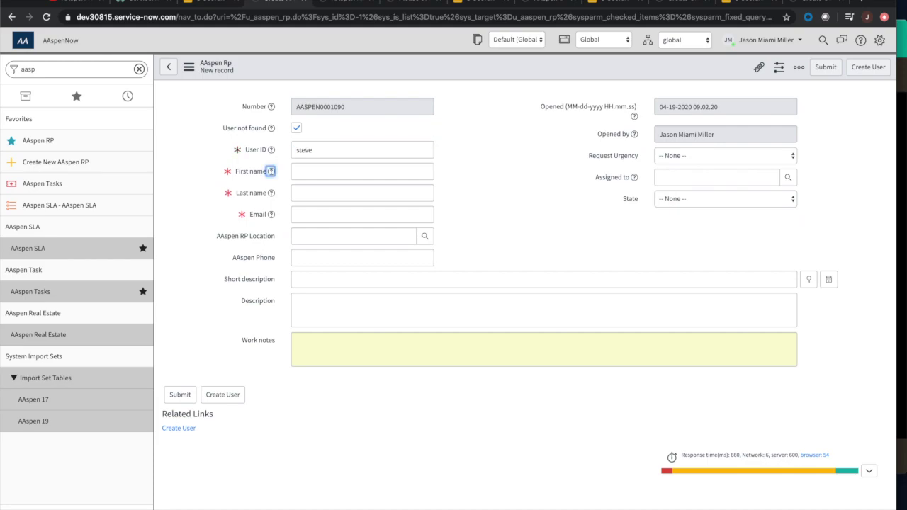
key(Tab)
text(ba)
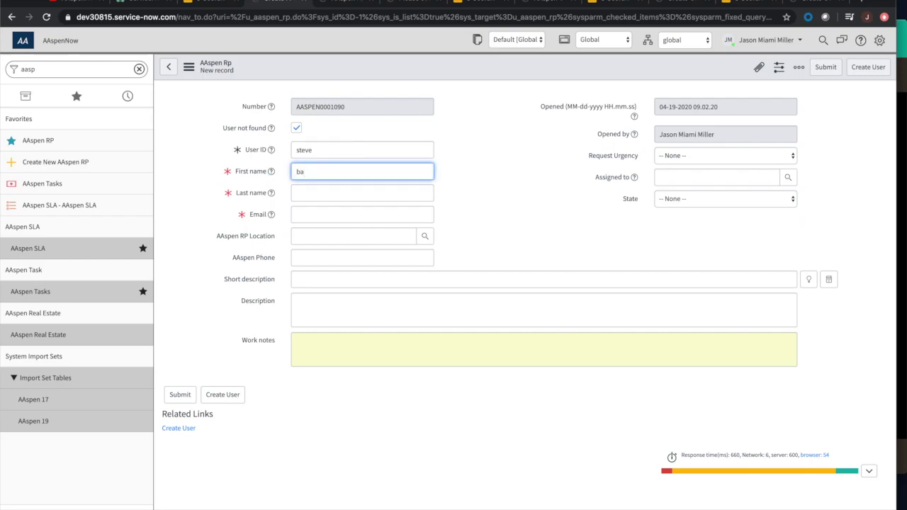
text(rbara)
key(BackSpace)
key(BackSpace)
key(BackSpace)
key(BackSpace)
key(BackSpace)
key(BackSpace)
key(BackSpace)
text(jobs)
click(345, 199)
key(Escape)
click(351, 169)
click(357, 154)
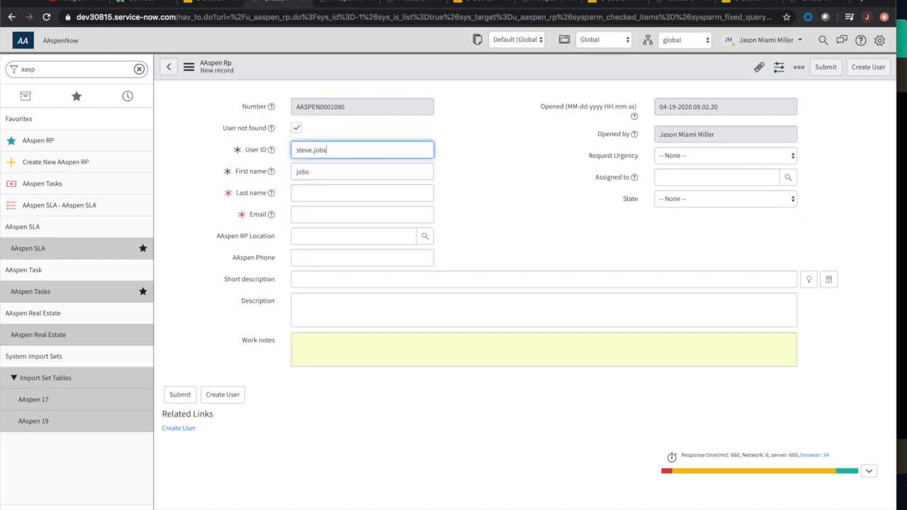
Fill in the new user's first name, last name and e-mail, then create the user.
key(Tab)
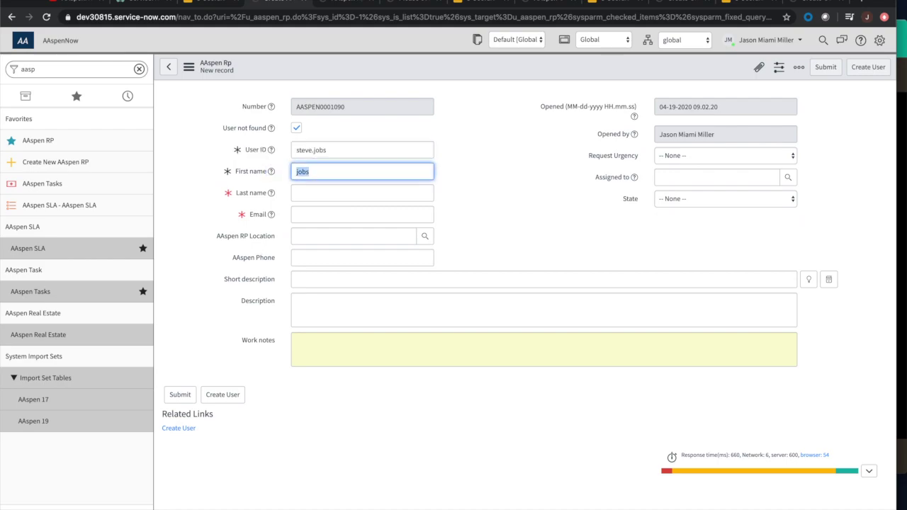
text(steve)
key(Tab)
key(Tab)
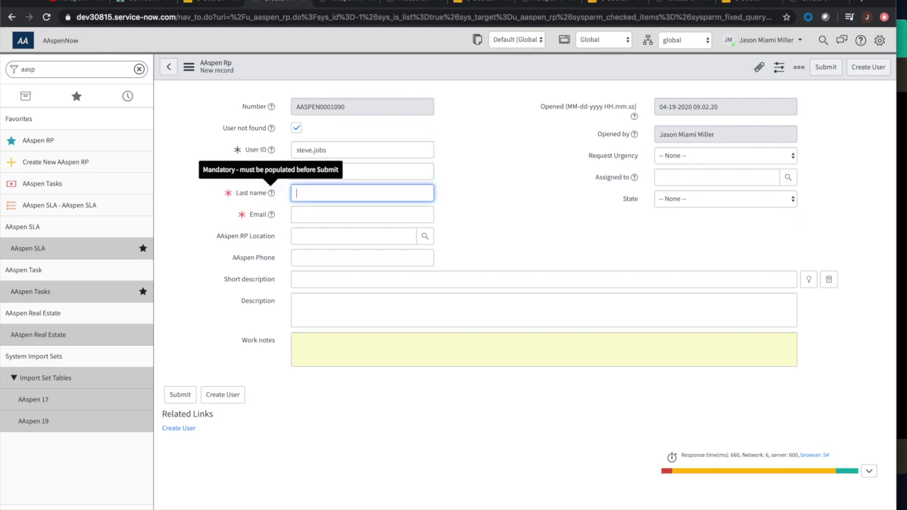
text(jobs)
key(Tab)
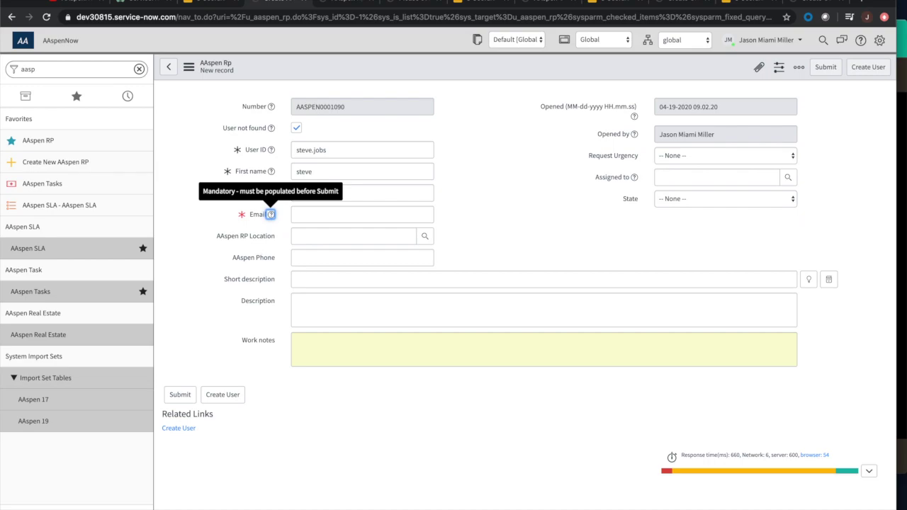
key(Tab)
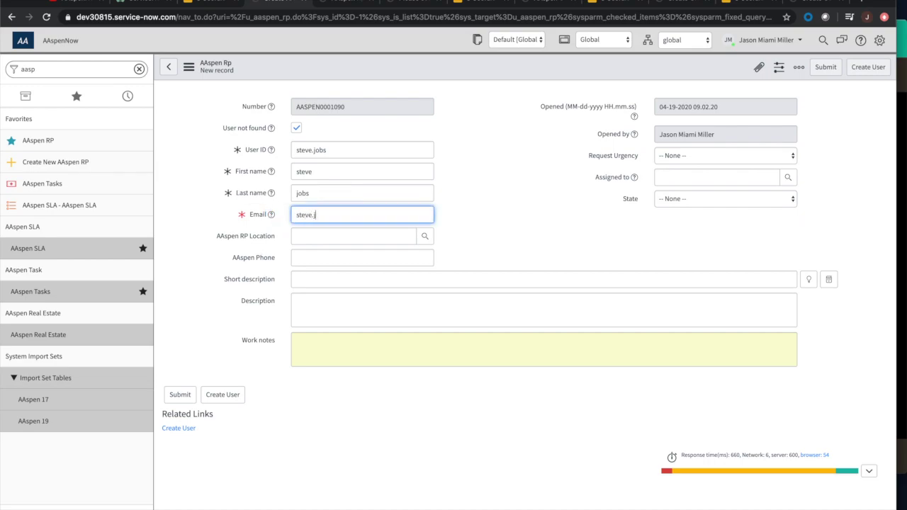
click(495, 245)
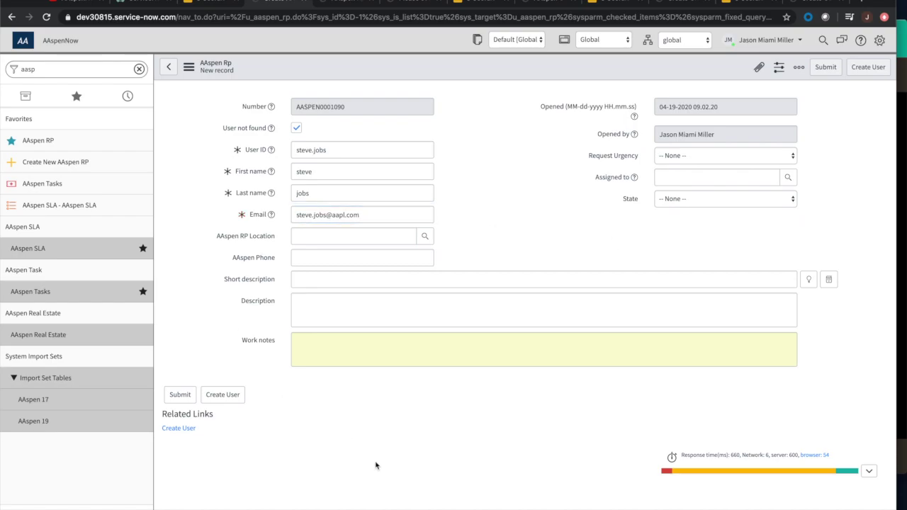
click(223, 400)
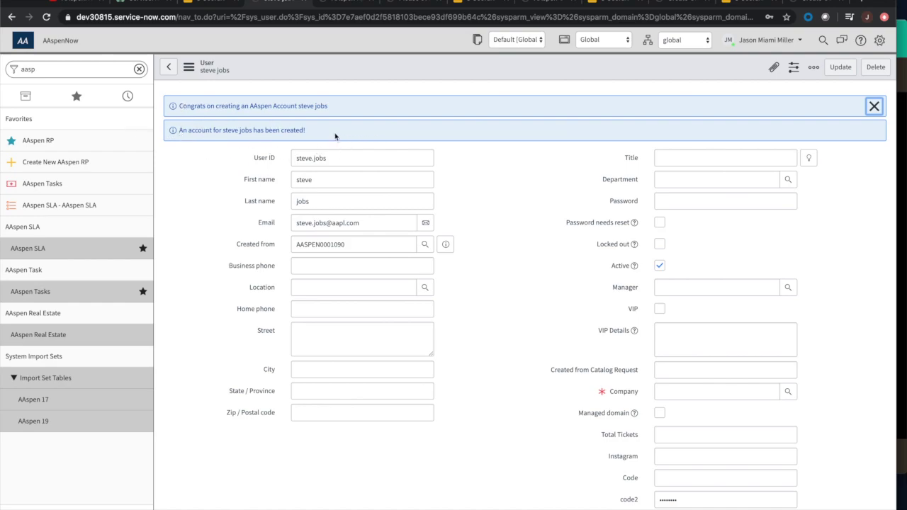
Dismiss the confirmations and preview the source record AASPEN0001090 from the Created from field.
click(875, 107)
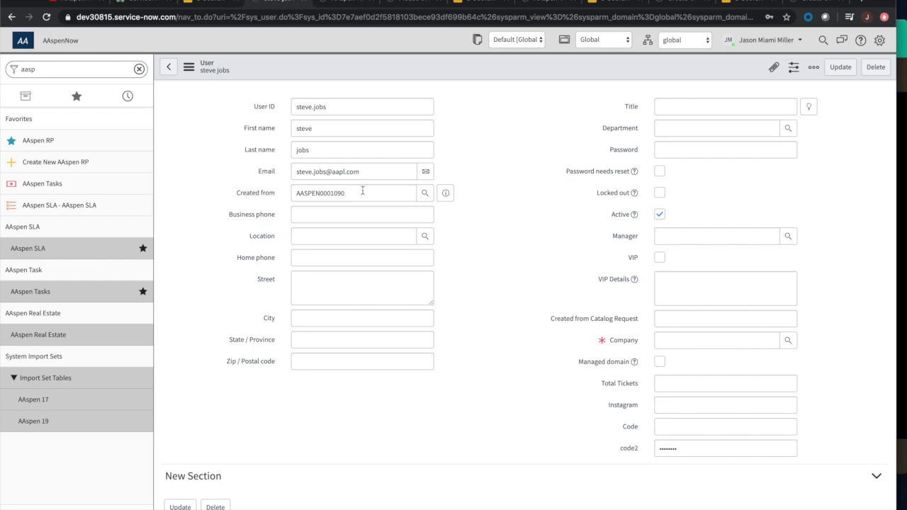
click(447, 194)
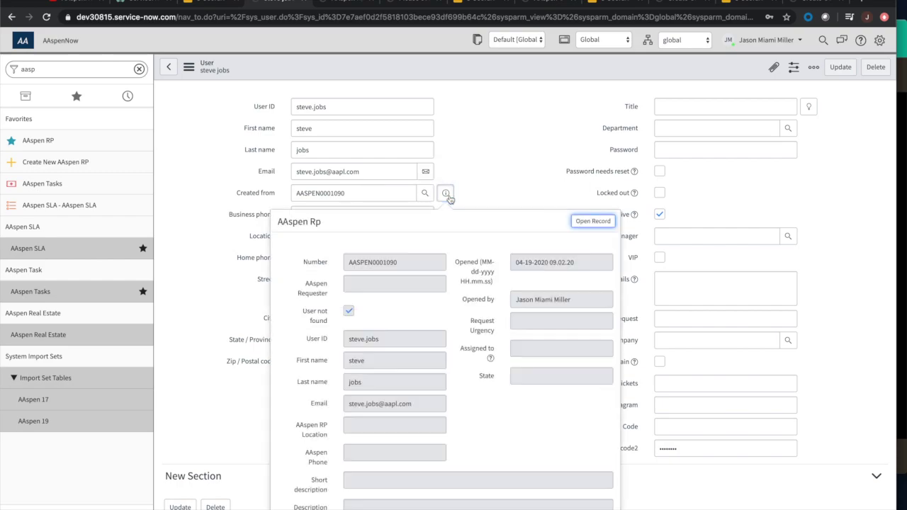
scroll(537, 349, down, 2)
scroll(538, 349, up, 2)
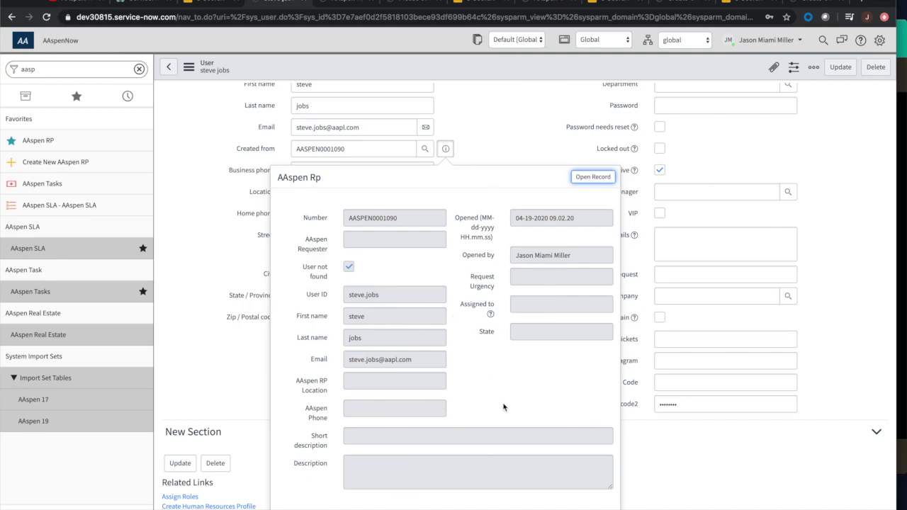
scroll(504, 407, down, 2)
scroll(504, 407, up, 3)
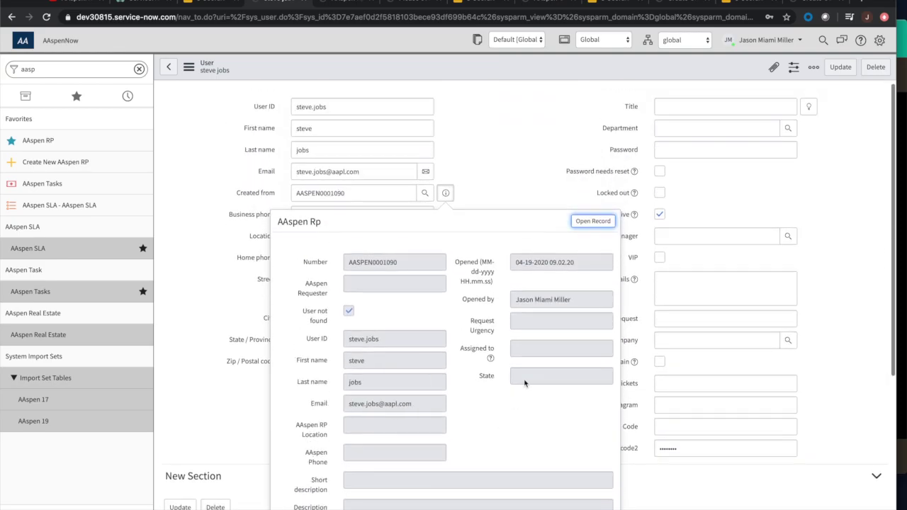
click(508, 195)
scroll(508, 195, down, 1)
scroll(508, 195, up, 1)
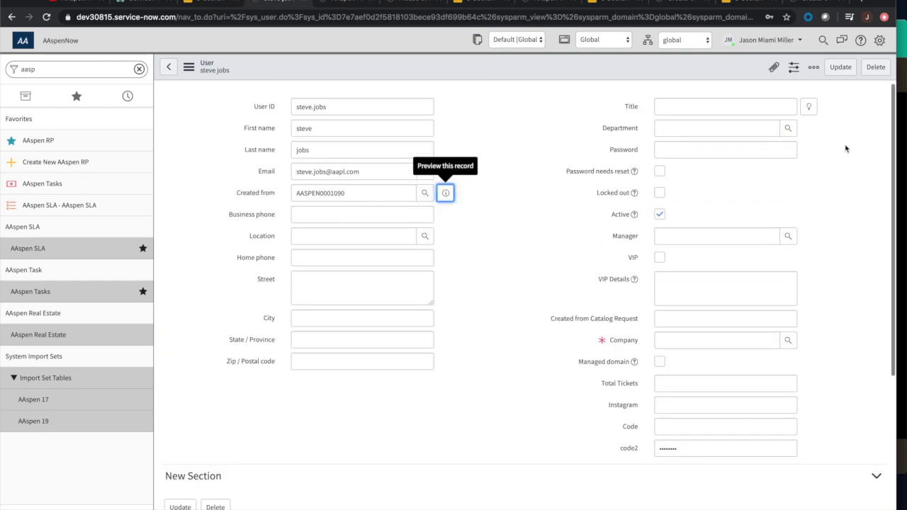
Show the Create User slide, then return to the Create User UI Action definition.
click(739, 5)
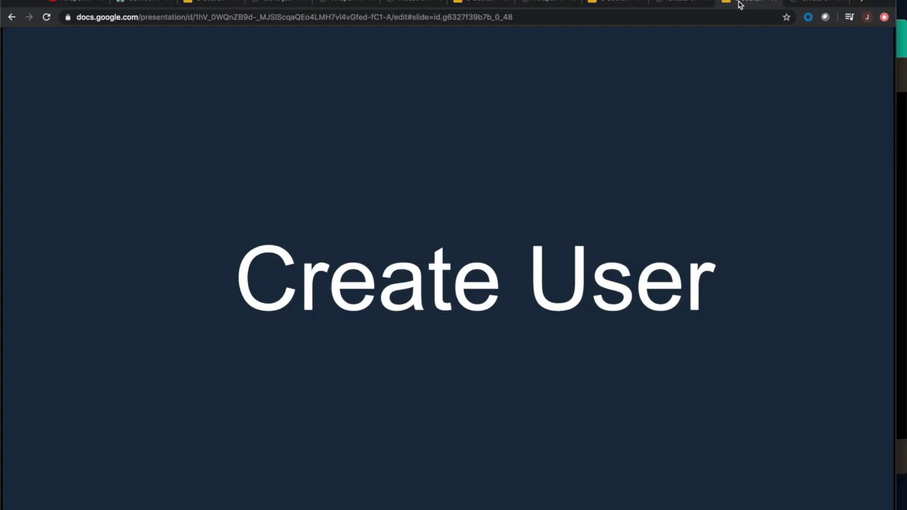
click(819, 2)
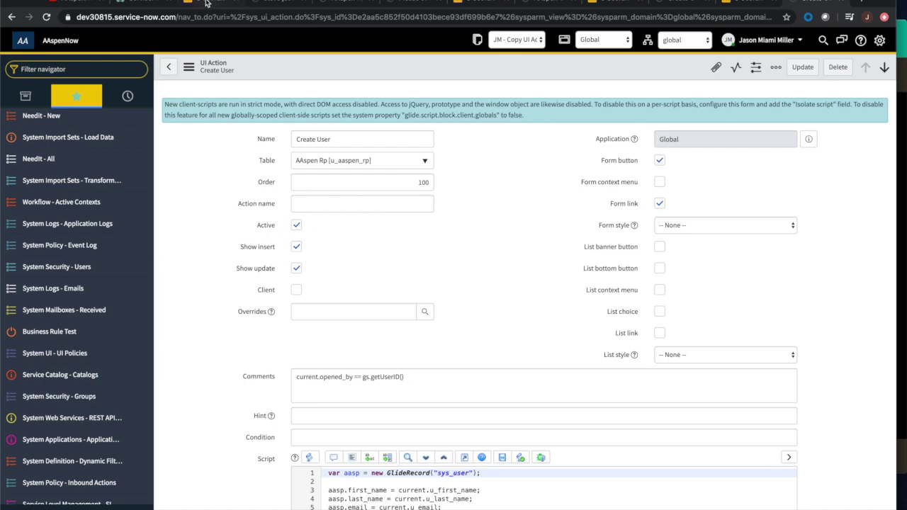
click(257, 6)
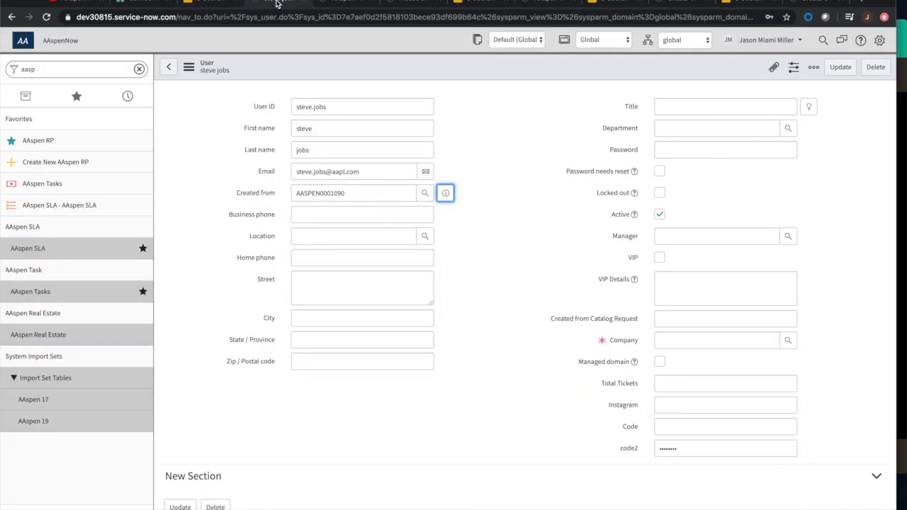
click(49, 163)
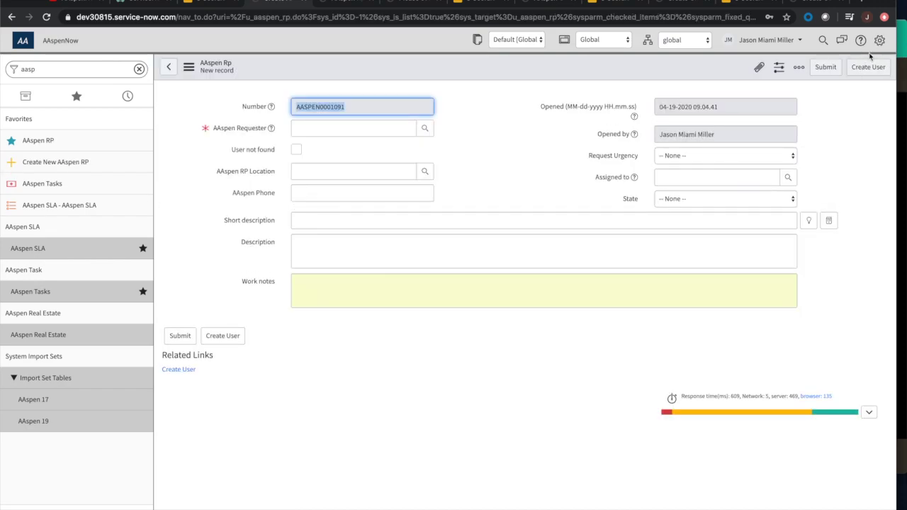
click(799, 4)
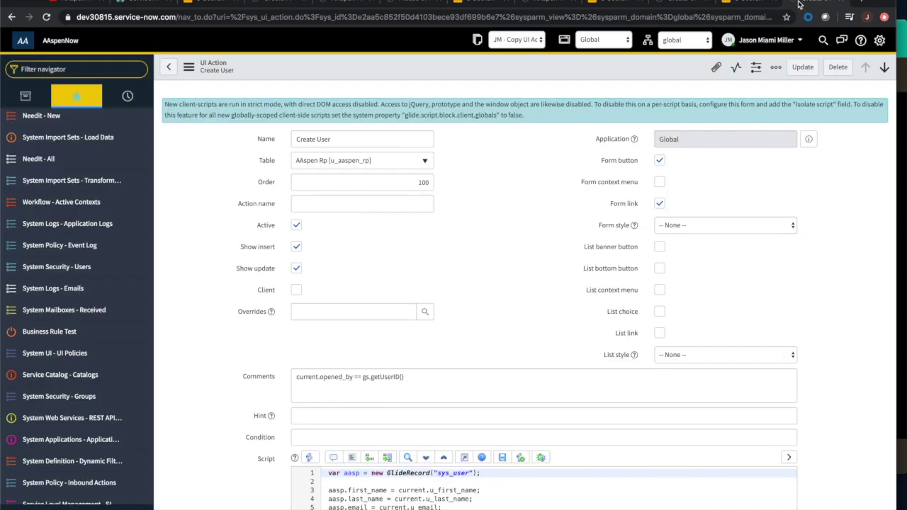
scroll(308, 229, down, 1)
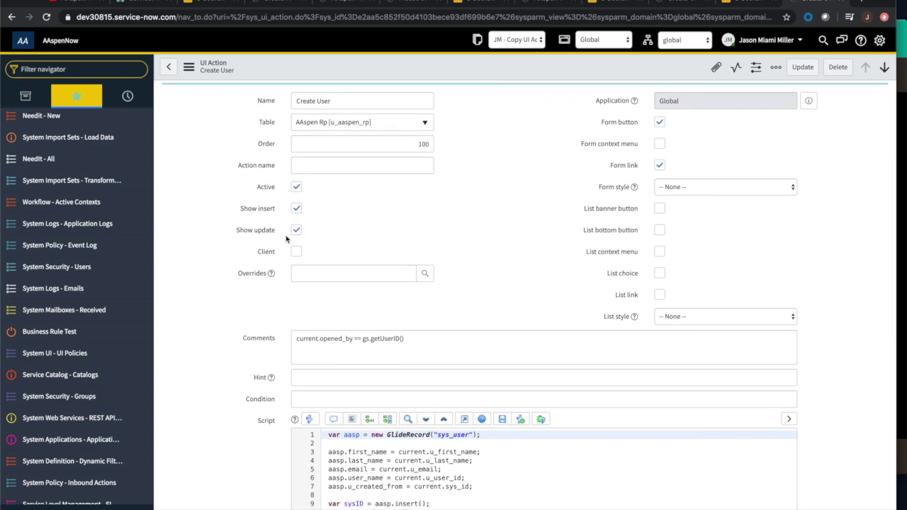
scroll(275, 241, down, 4)
scroll(267, 249, down, 3)
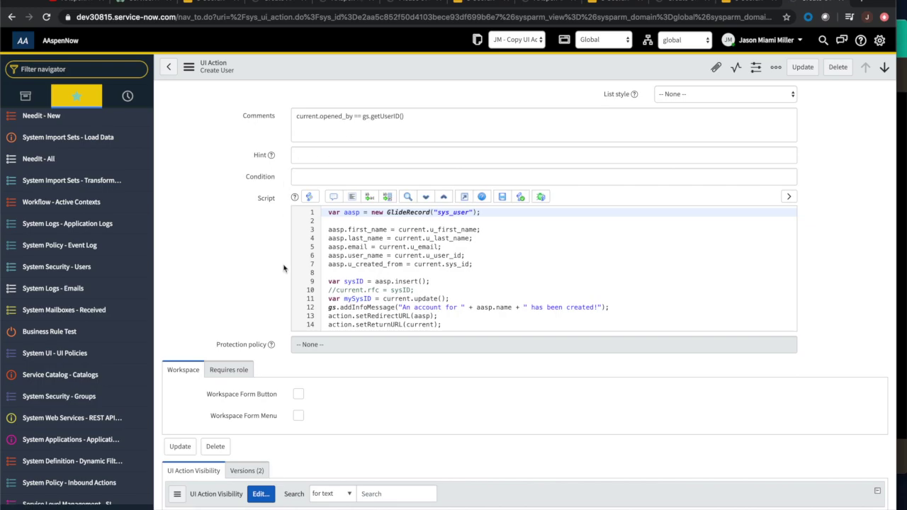
scroll(285, 270, down, 1)
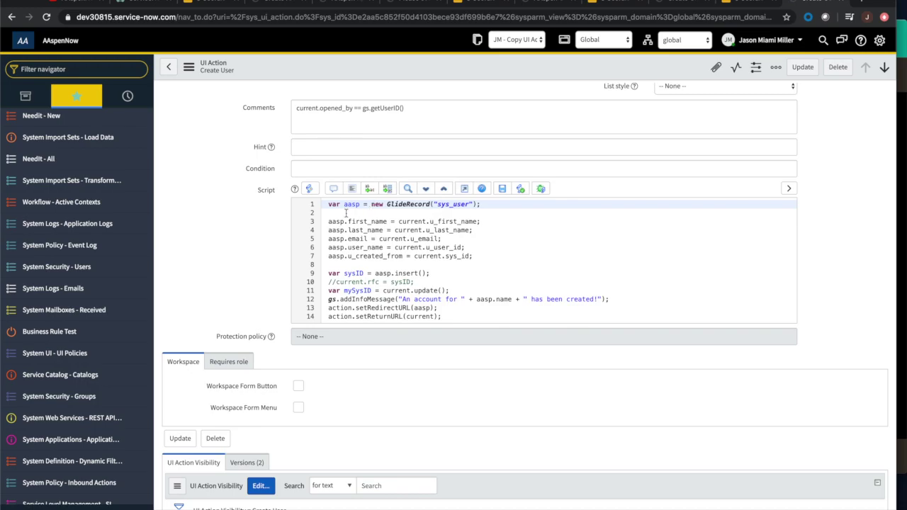
click(328, 222)
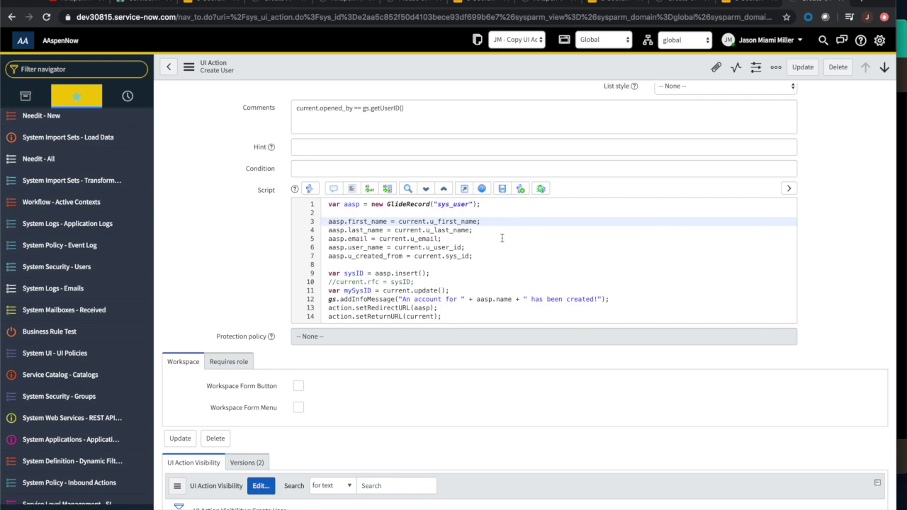
click(486, 222)
drag(486, 222, 399, 222)
scroll(400, 222, up, 4)
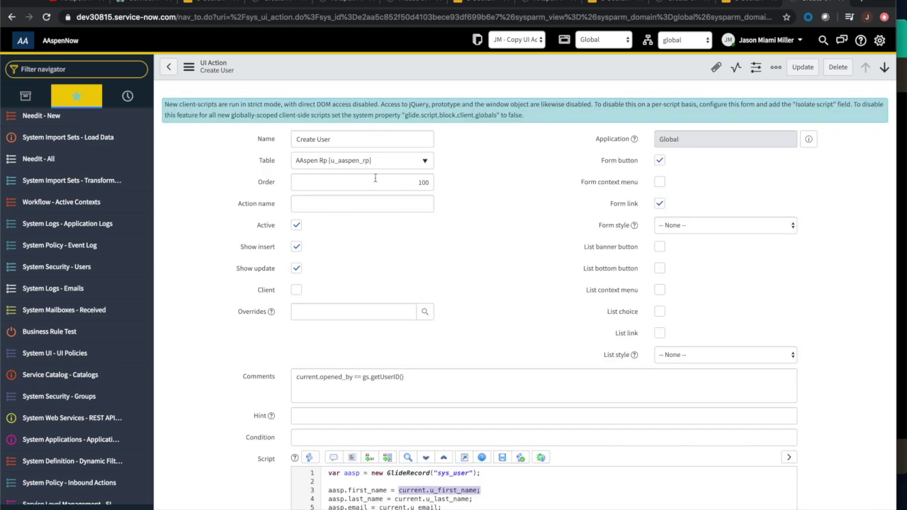
scroll(410, 275, down, 4)
scroll(440, 294, up, 1)
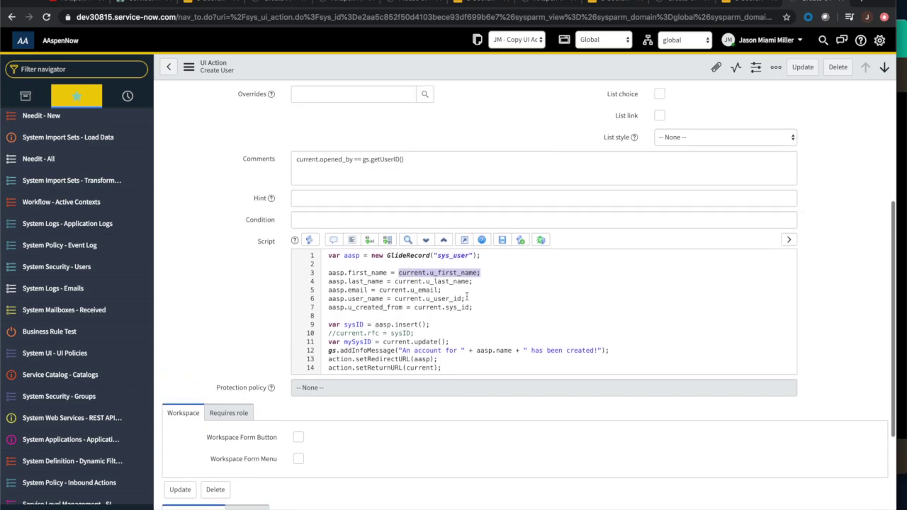
click(480, 289)
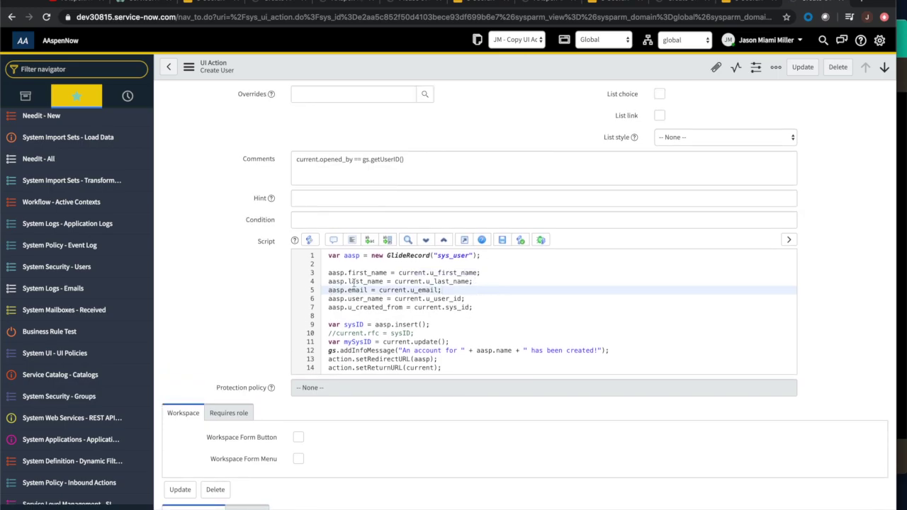
click(430, 273)
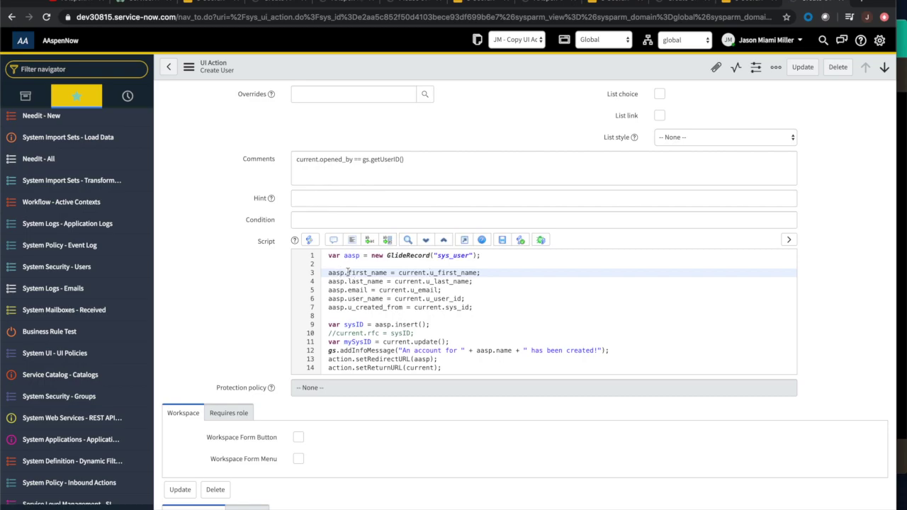
click(348, 272)
scroll(391, 304, down, 1)
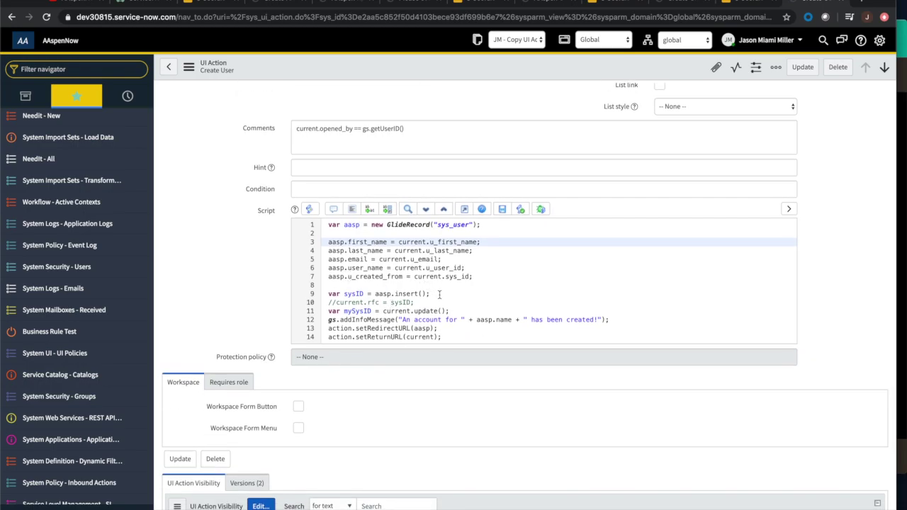
scroll(439, 294, down, 1)
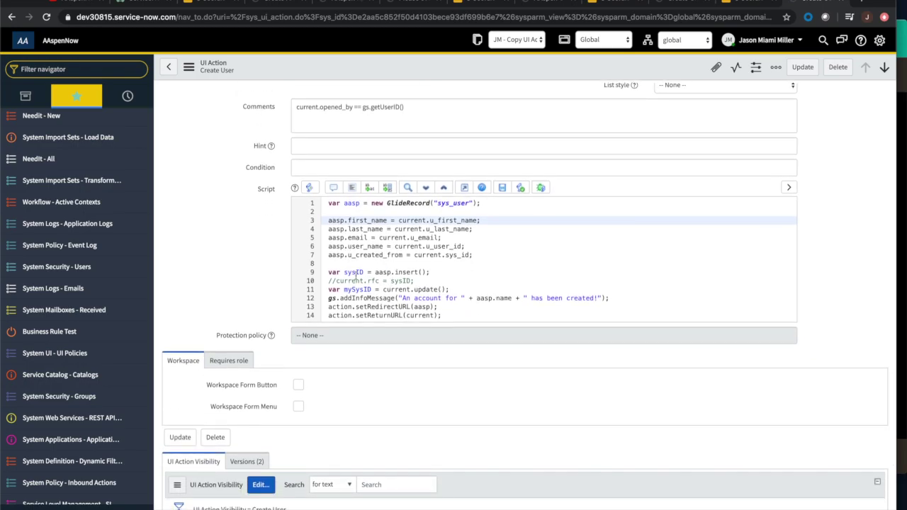
click(329, 272)
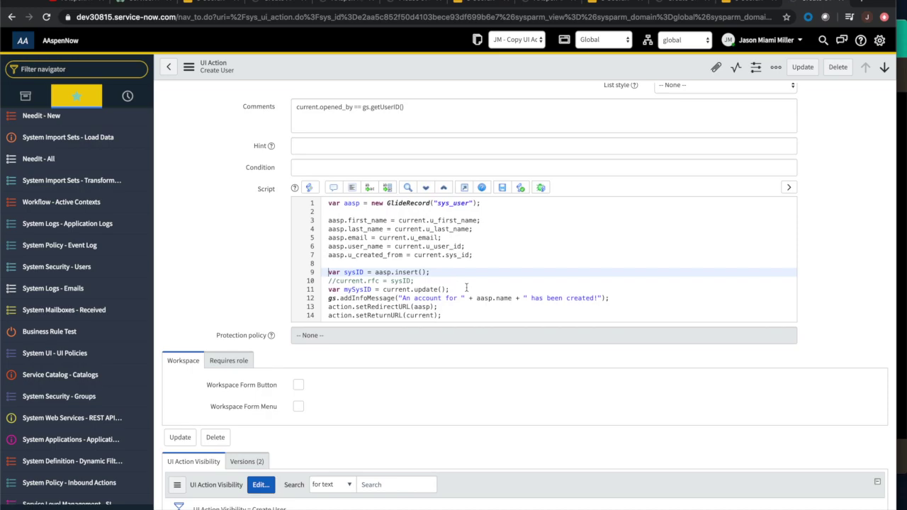
scroll(441, 272, down, 1)
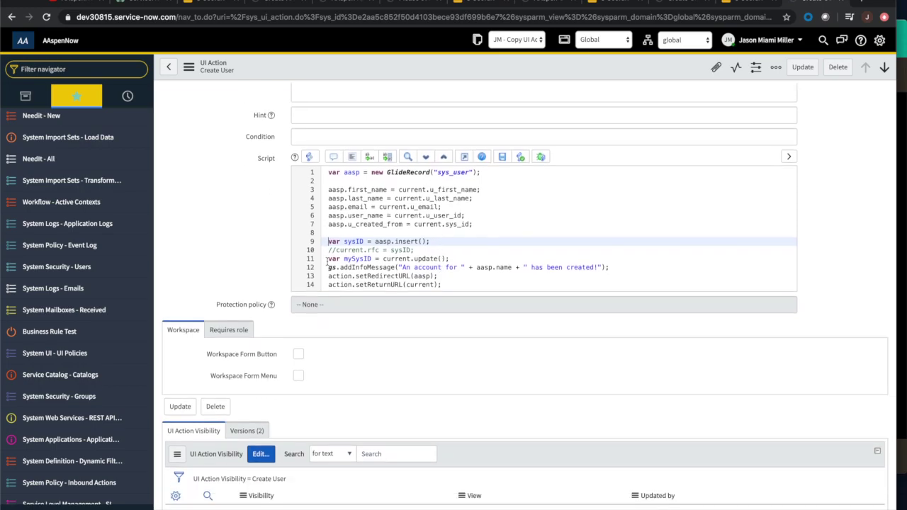
scroll(326, 262, down, 1)
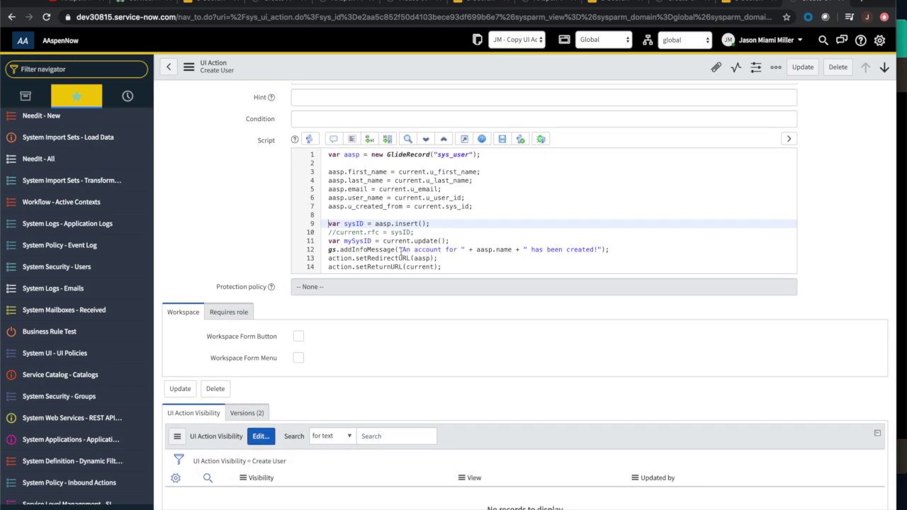
click(329, 250)
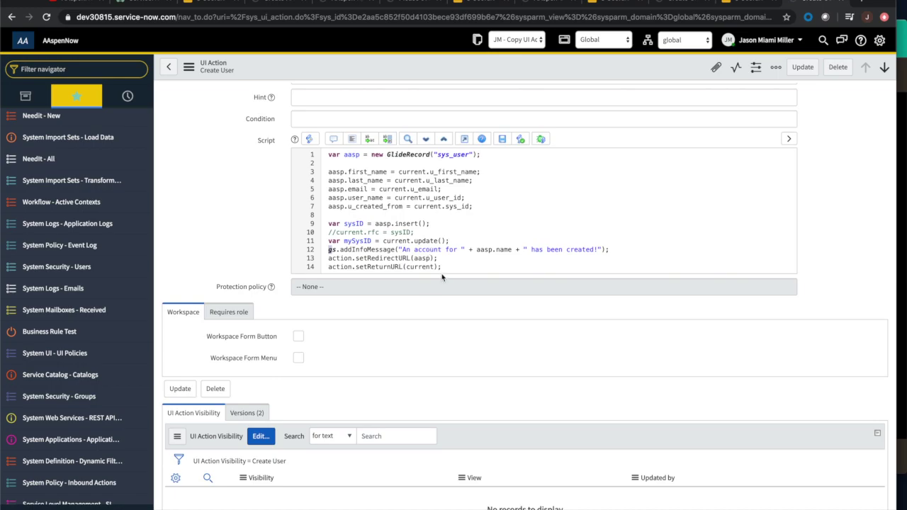
scroll(442, 277, up, 1)
click(329, 246)
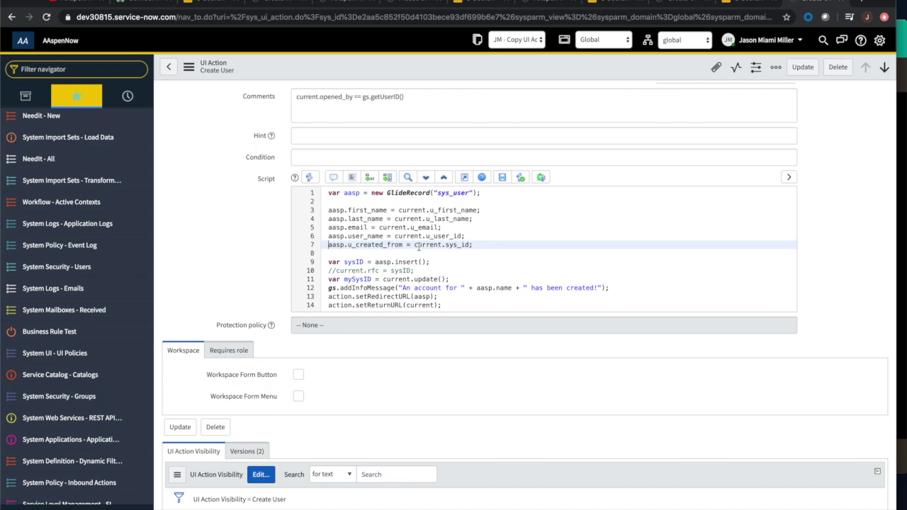
drag(414, 245, 473, 246)
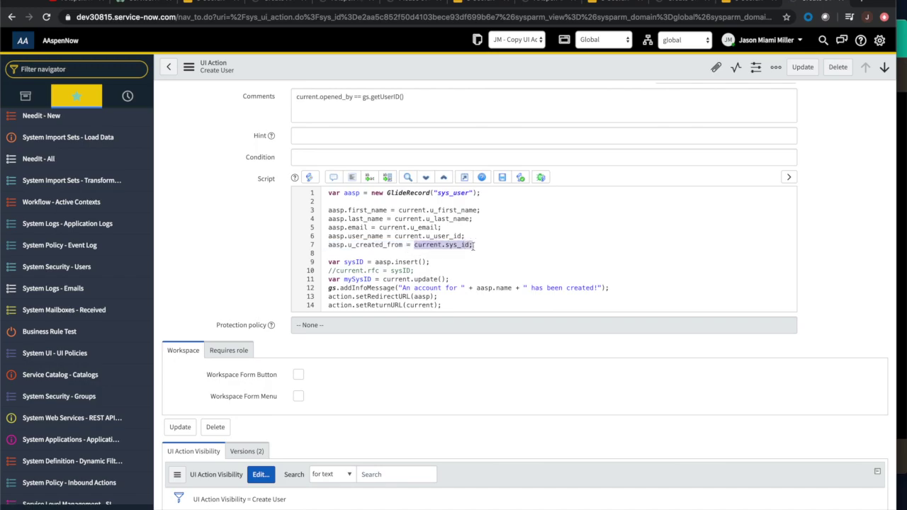
scroll(466, 238, up, 4)
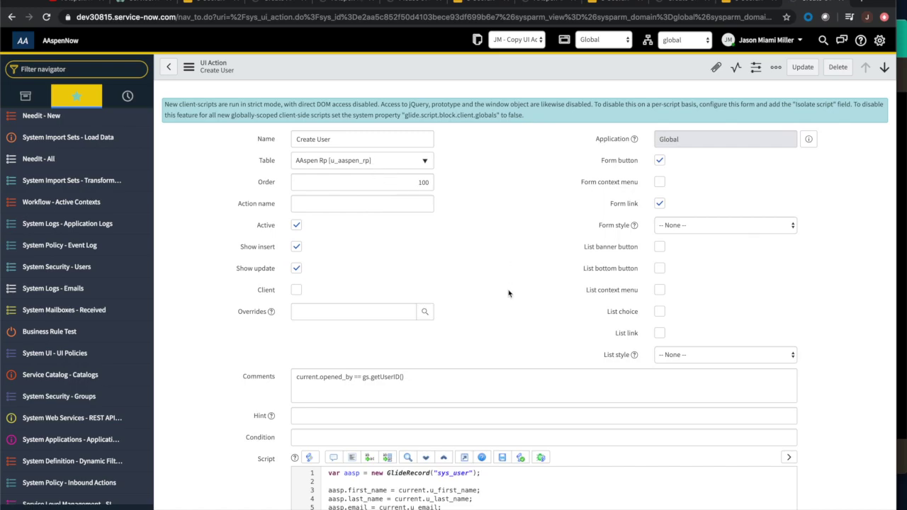
scroll(511, 294, down, 3)
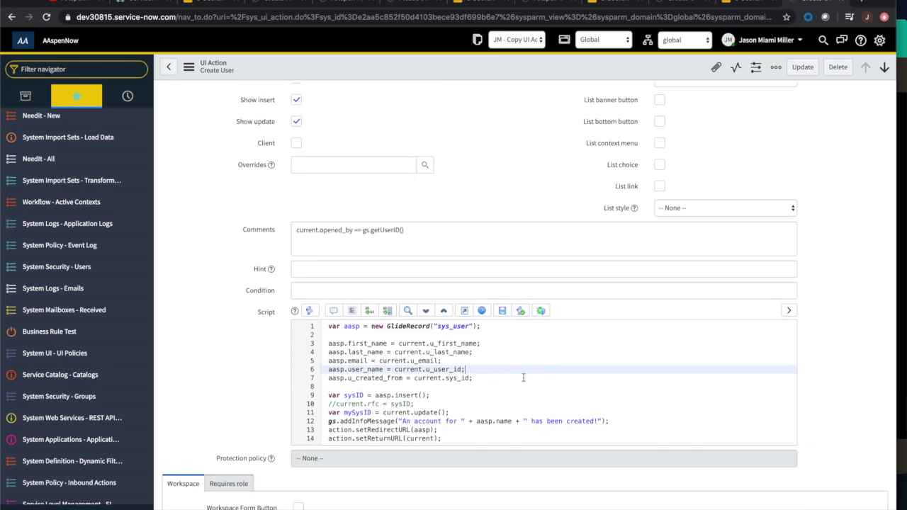
scroll(523, 378, up, 3)
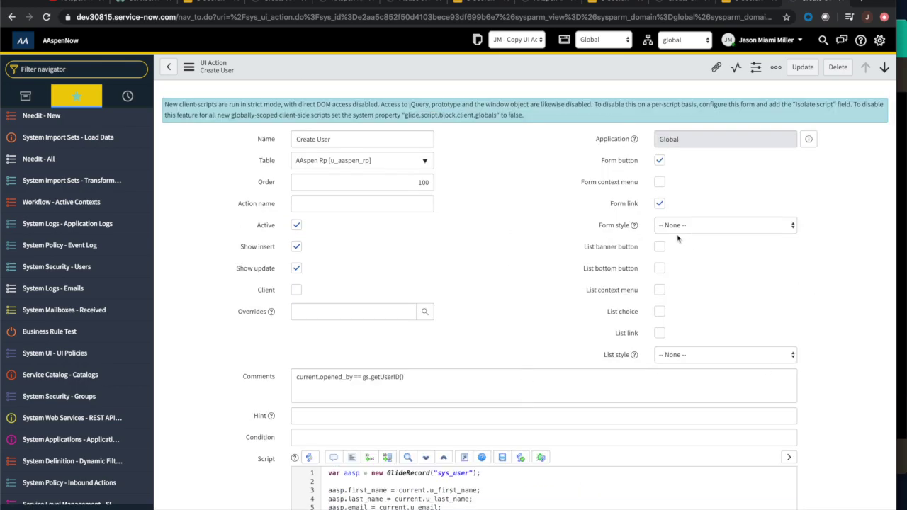